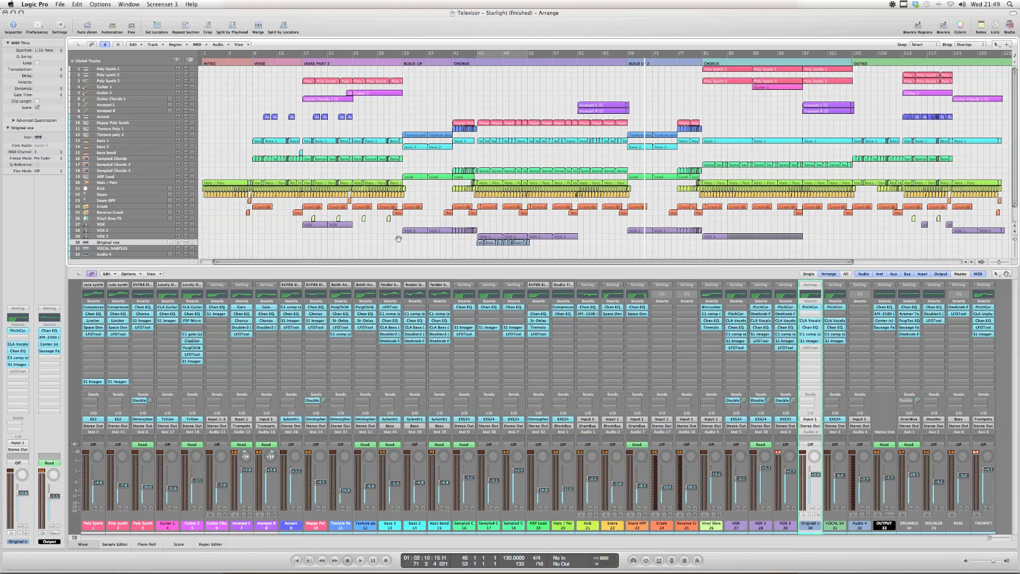
# Solo the Original vox track and play its regions through from just before bar 45
pyautogui.click(127, 238)
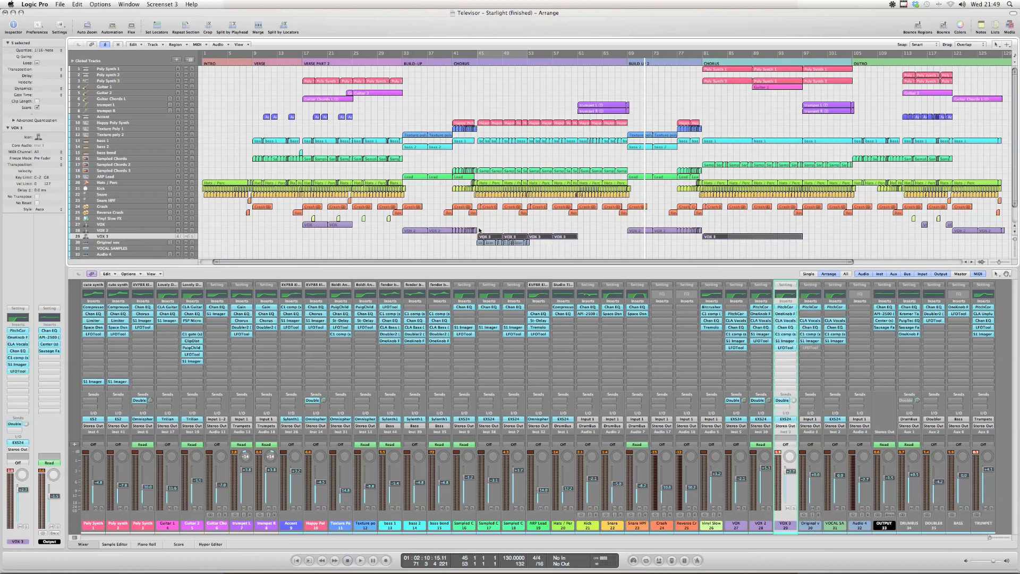
pyautogui.moveTo(470, 223); pyautogui.dragTo(571, 261)
pyautogui.click(536, 239)
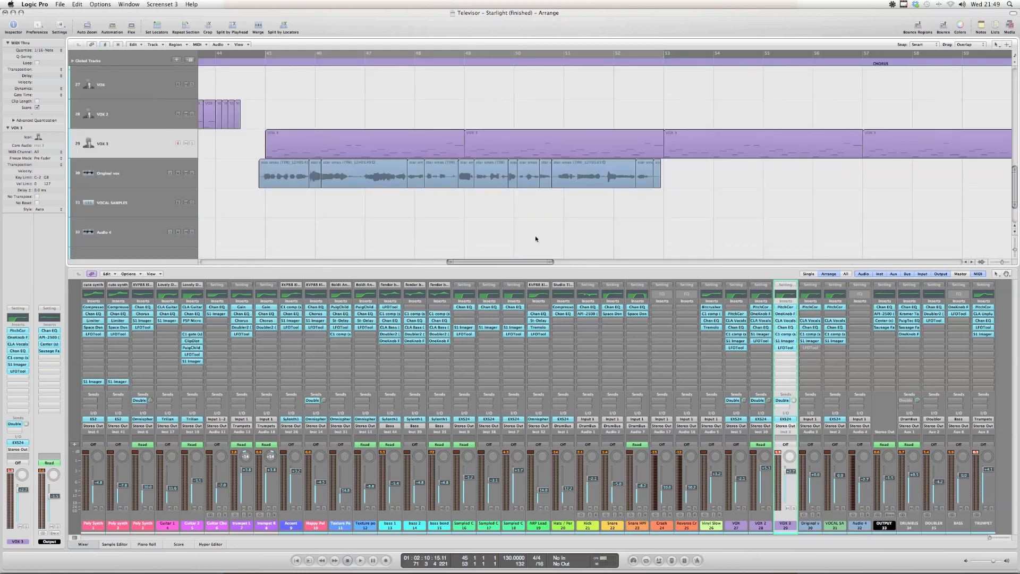
pyautogui.click(87, 172)
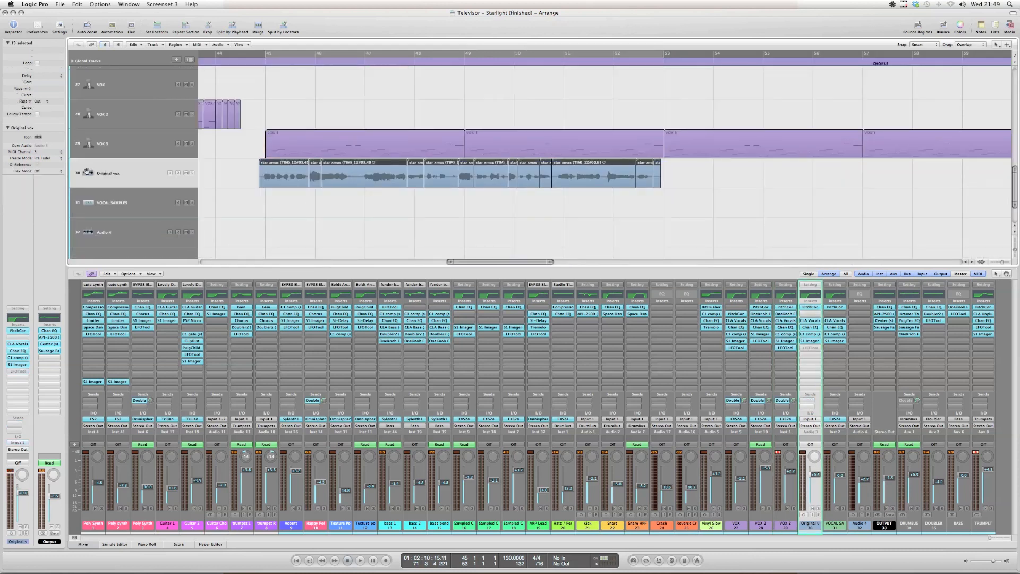
pyautogui.click(276, 201)
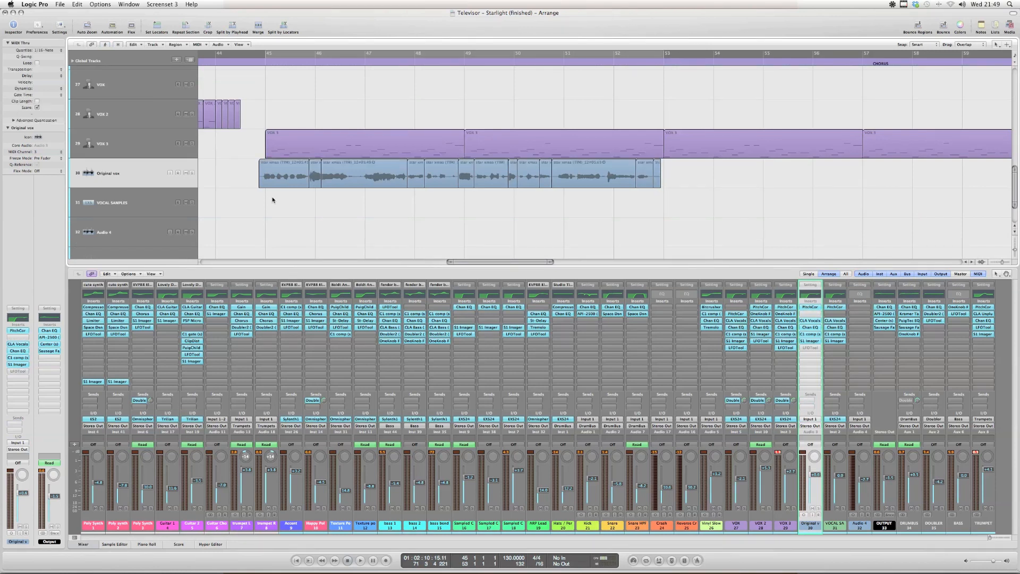
pyautogui.click(192, 173)
pyautogui.click(254, 62)
pyautogui.press('space')
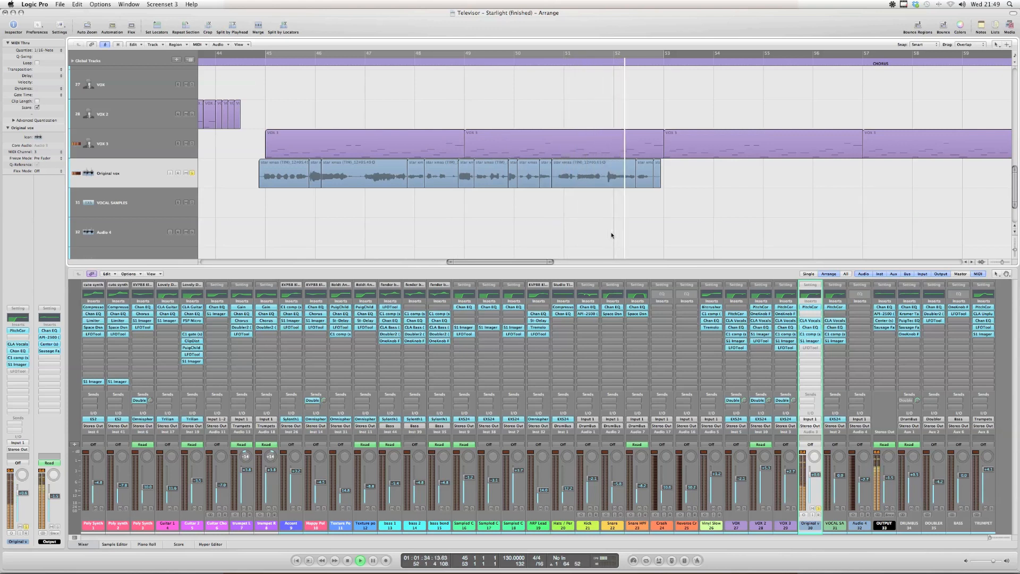
pyautogui.press('space')
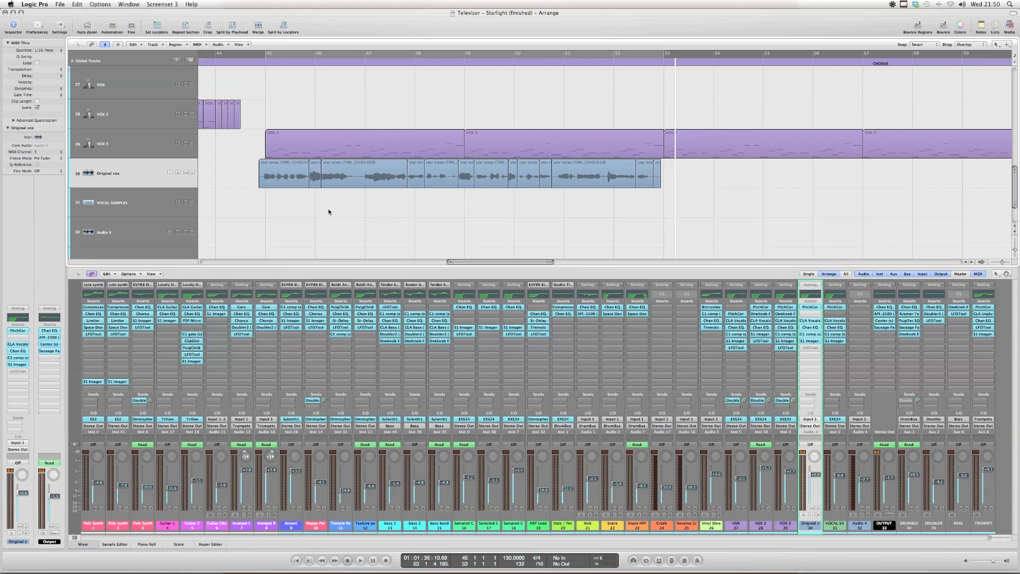
# Merge all the regions on the Original vox track into a single region
pyautogui.moveTo(240, 176); pyautogui.dragTo(689, 209)
pyautogui.click(574, 220)
pyautogui.moveTo(249, 155); pyautogui.dragTo(701, 208)
pyautogui.scroll(-3, 415, 224)
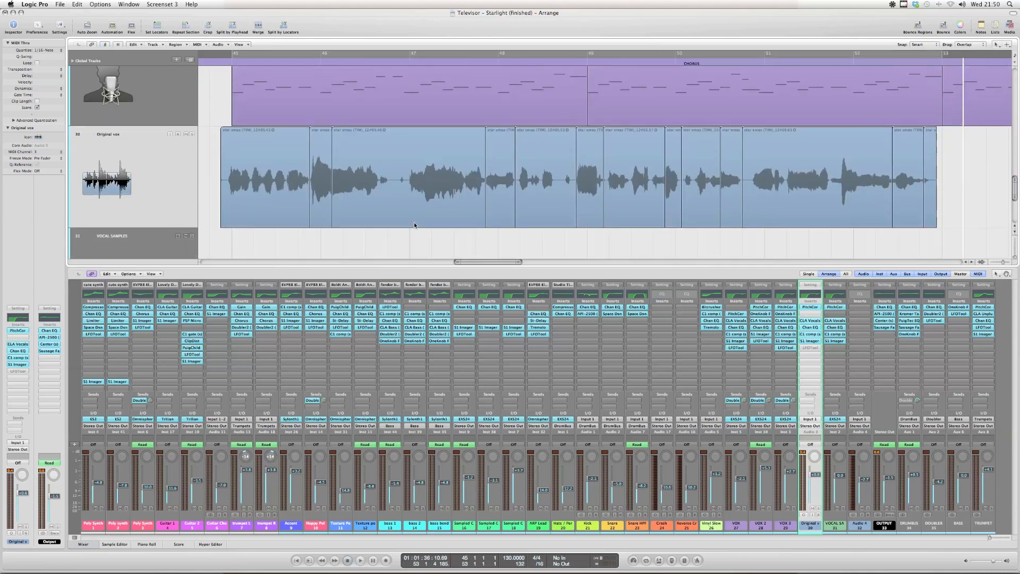
pyautogui.scroll(-1, 414, 225)
pyautogui.moveTo(237, 229); pyautogui.dragTo(962, 149)
pyautogui.click(259, 26)
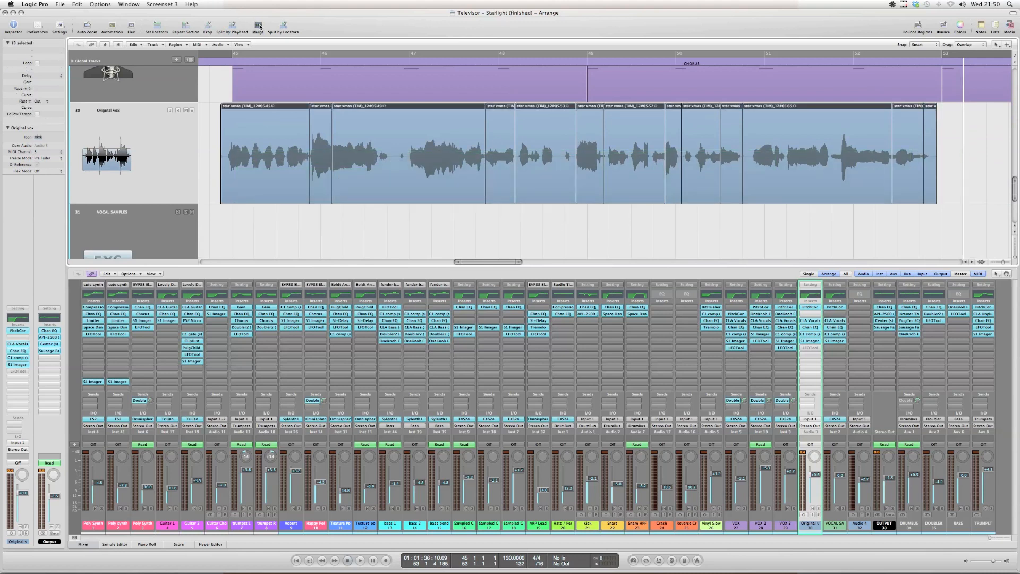
pyautogui.moveTo(256, 230); pyautogui.dragTo(833, 161)
pyautogui.click(533, 234)
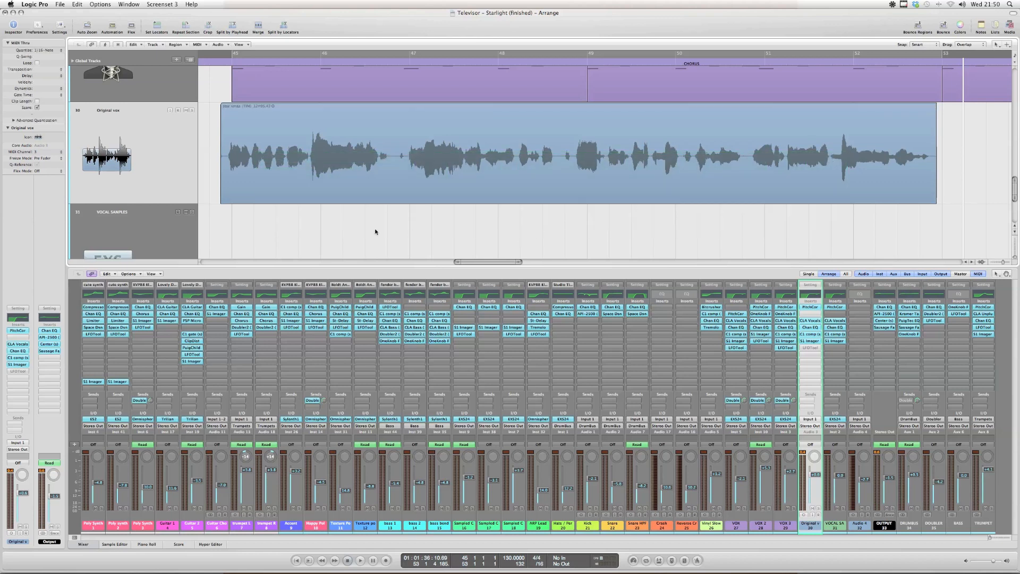
pyautogui.moveTo(267, 223); pyautogui.dragTo(329, 171)
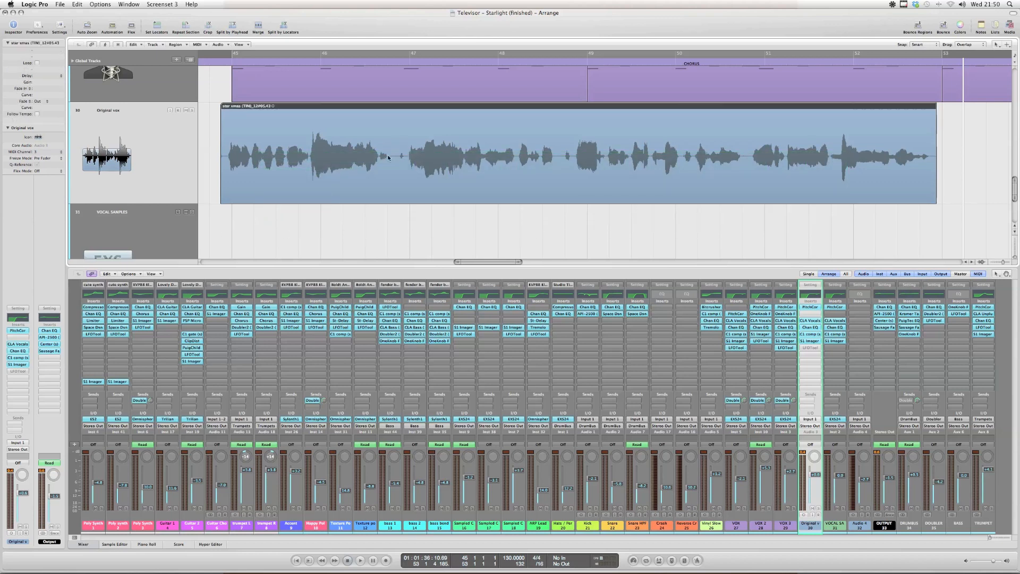
pyautogui.click(395, 225)
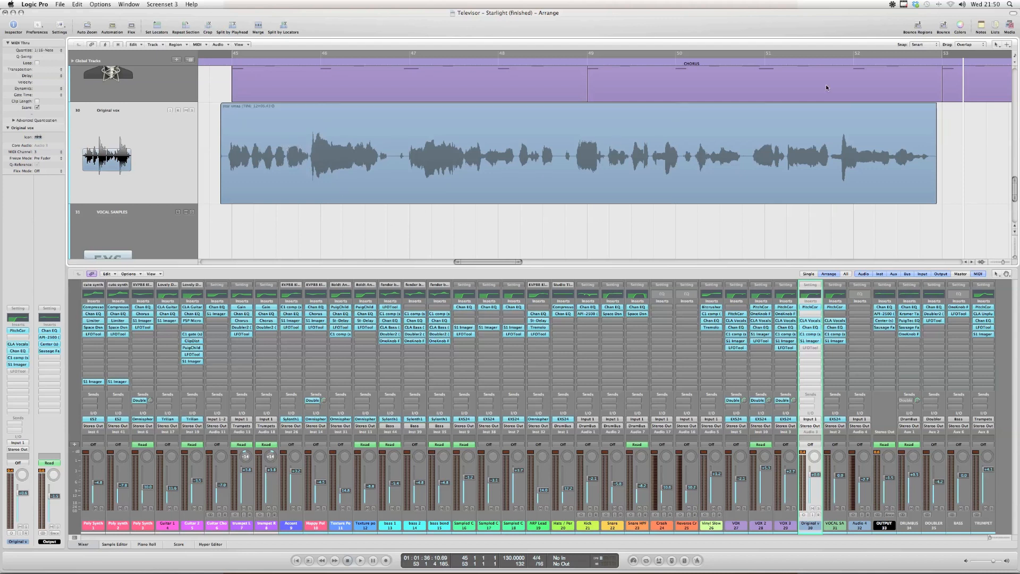
# Select the vocal section around bar 46 with the Marquee tool, solo the Original vox track and play the selection
pyautogui.click(1008, 45)
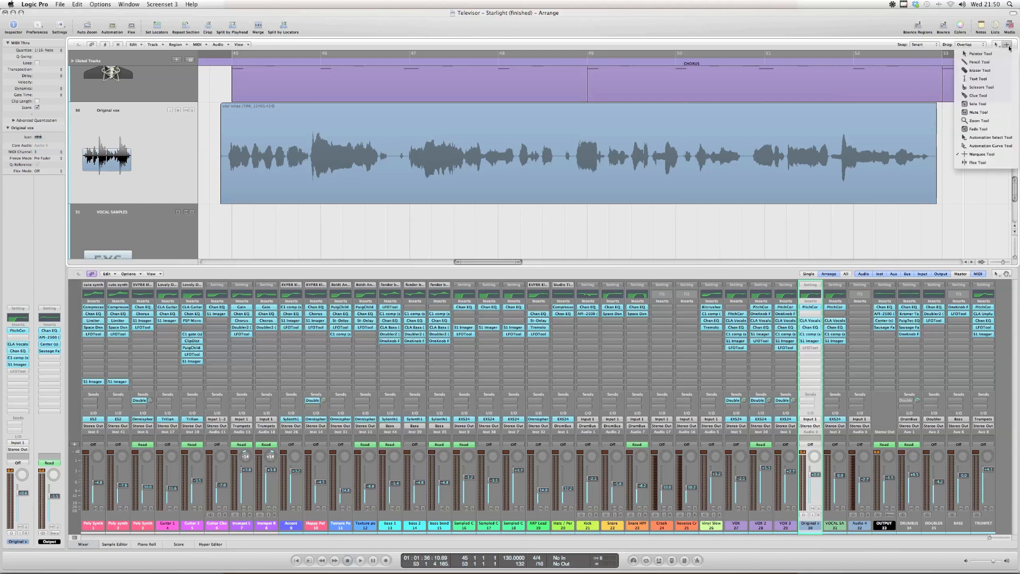
pyautogui.click(981, 154)
pyautogui.moveTo(307, 149); pyautogui.dragTo(385, 151)
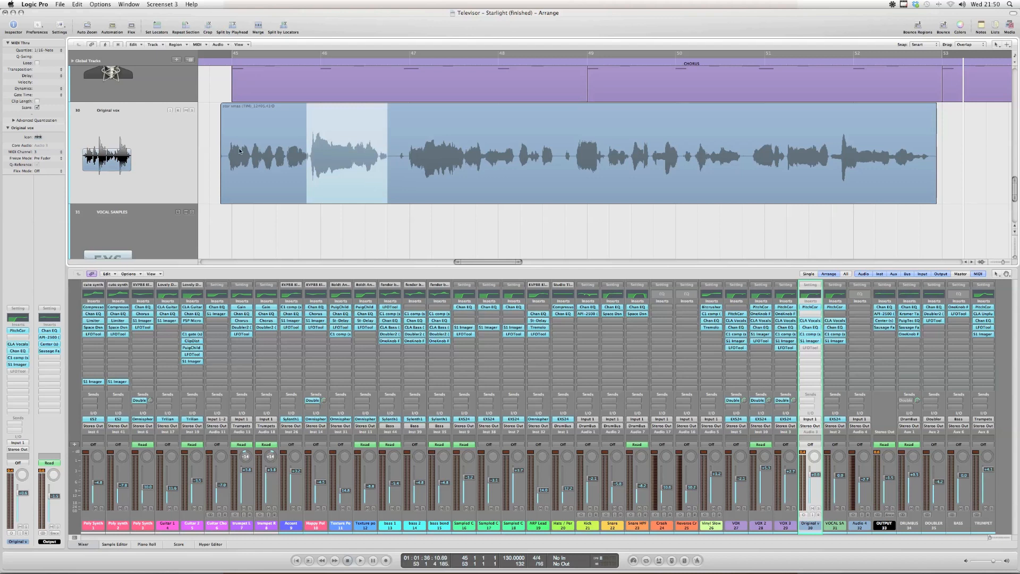
pyautogui.click(191, 110)
pyautogui.press('space')
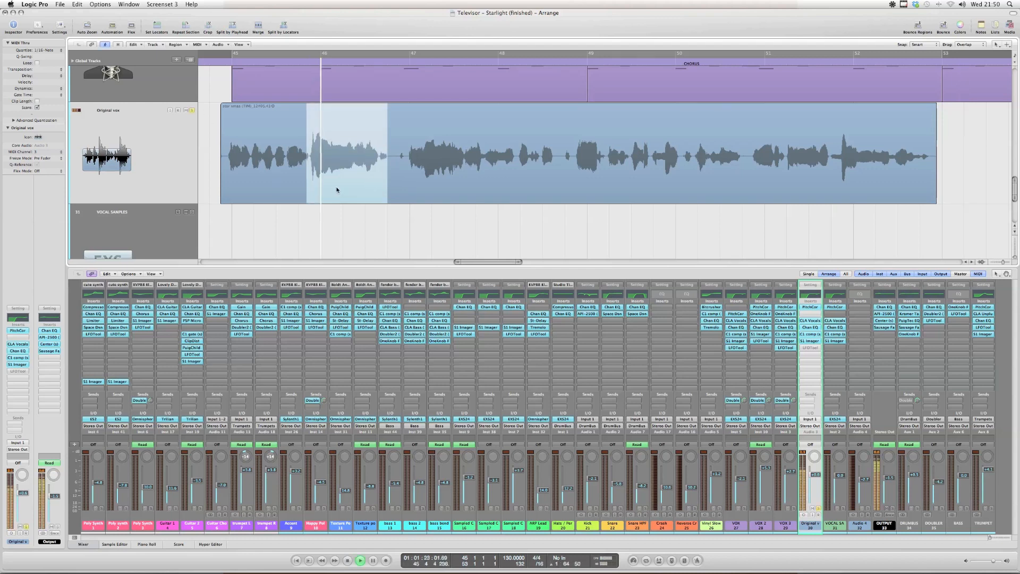
pyautogui.press('space')
# Marquee the vocal section leading up to bar 48, play it, and clear the selection
pyautogui.moveTo(436, 159); pyautogui.dragTo(498, 159)
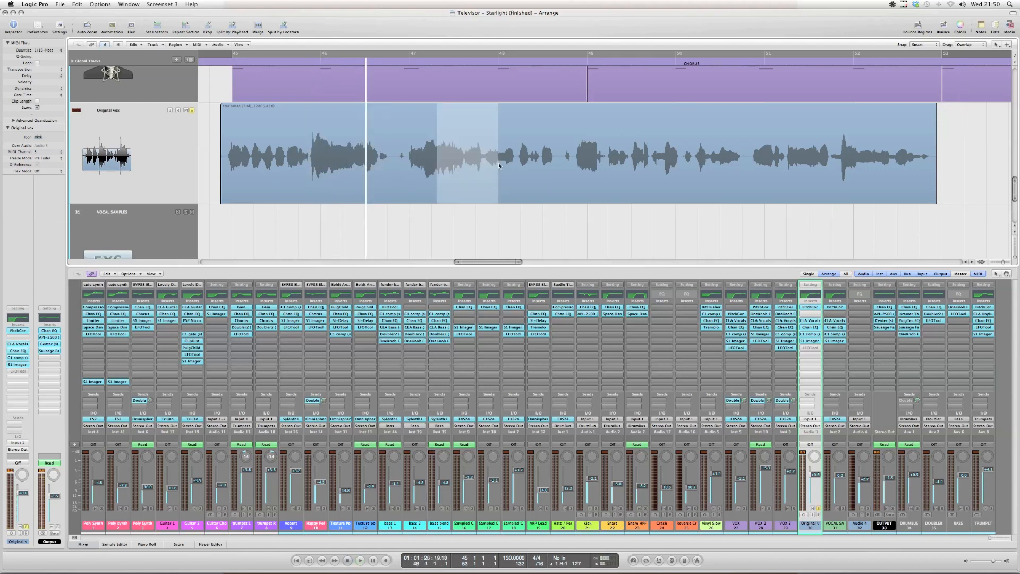
pyautogui.press('space')
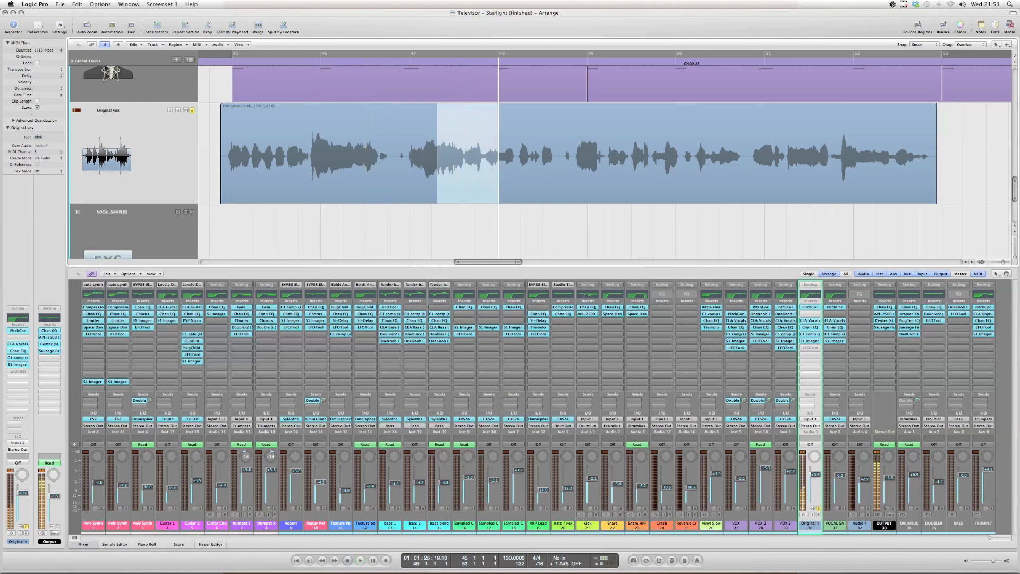
pyautogui.click(893, 5)
pyautogui.click(901, 36)
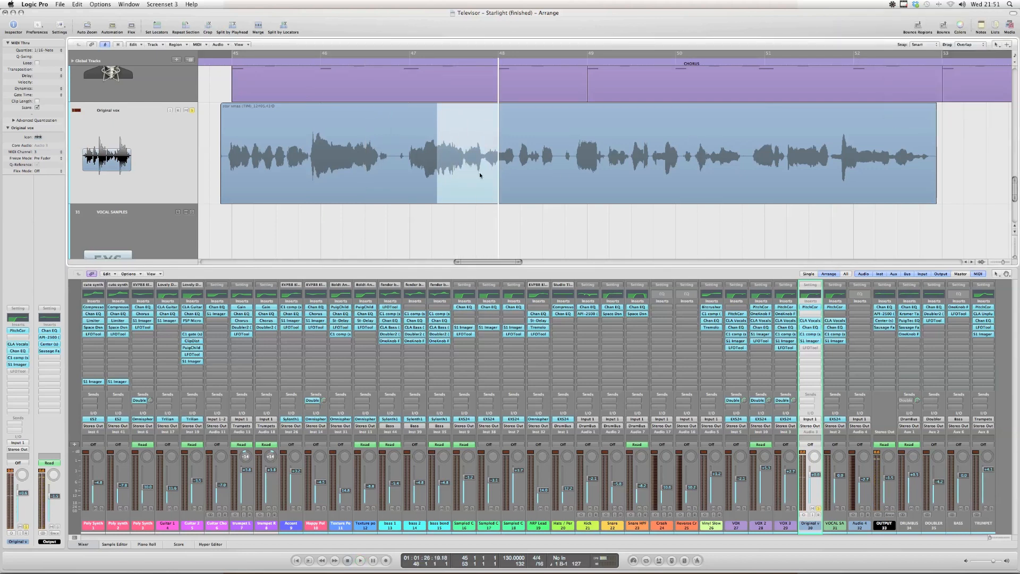
pyautogui.click(410, 228)
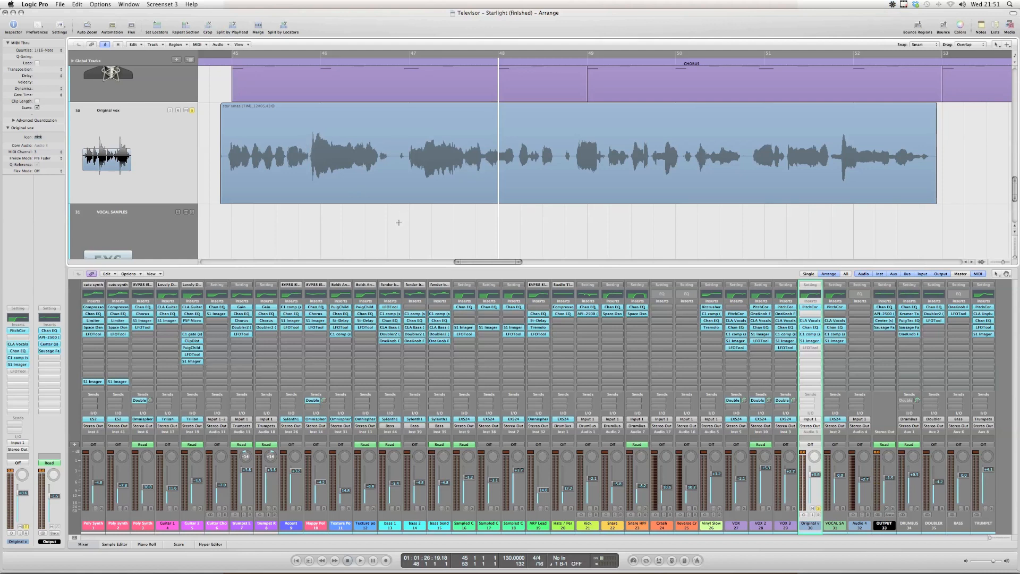
# Undo the merge of the Original vox regions and point out the short slices near bars 46, 48 and 49
pyautogui.press('super+z')
pyautogui.click(378, 231)
pyautogui.click(318, 188)
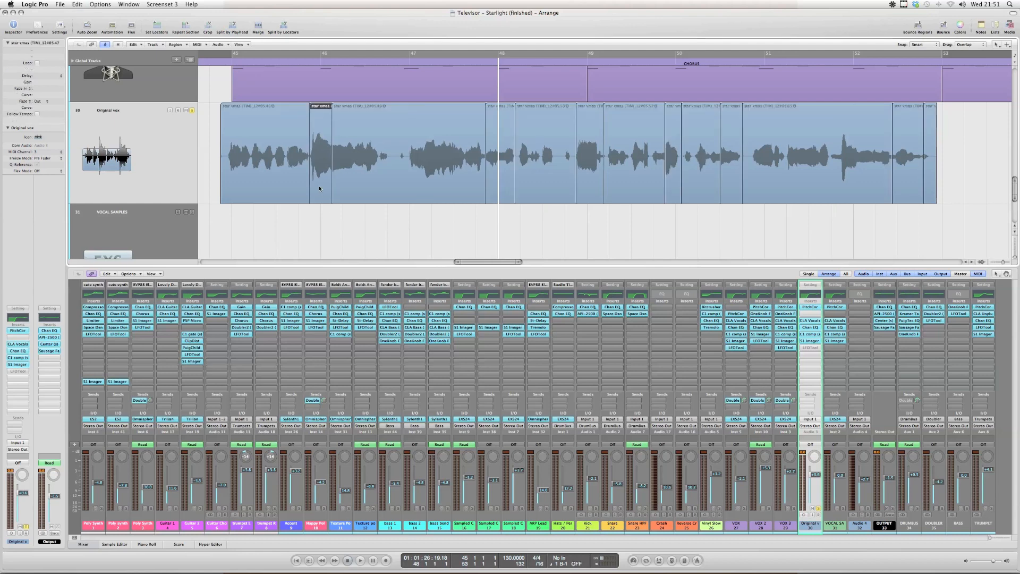
pyautogui.keyDown('shift'); pyautogui.click(511, 151); pyautogui.keyUp('shift')
pyautogui.keyDown('shift'); pyautogui.click(590, 184); pyautogui.keyUp('shift')
pyautogui.click(557, 226)
# Solo the short vocal slice at bar 46, play it, and turn its solo off
pyautogui.click(320, 168)
pyautogui.hotkey('ctrl', 's')
pyautogui.click(298, 64)
pyautogui.press('space')
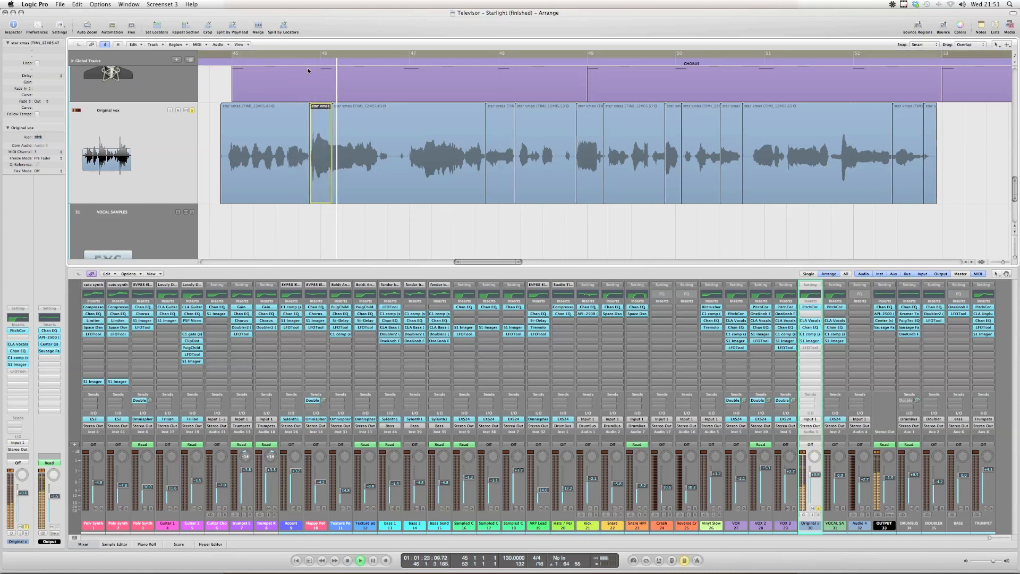
pyautogui.press('space')
pyautogui.hotkey('ctrl', 's')
# Audition the short vocal slice at bar 48 on its own using region solo
pyautogui.click(509, 131)
pyautogui.hotkey('ctrl', 's')
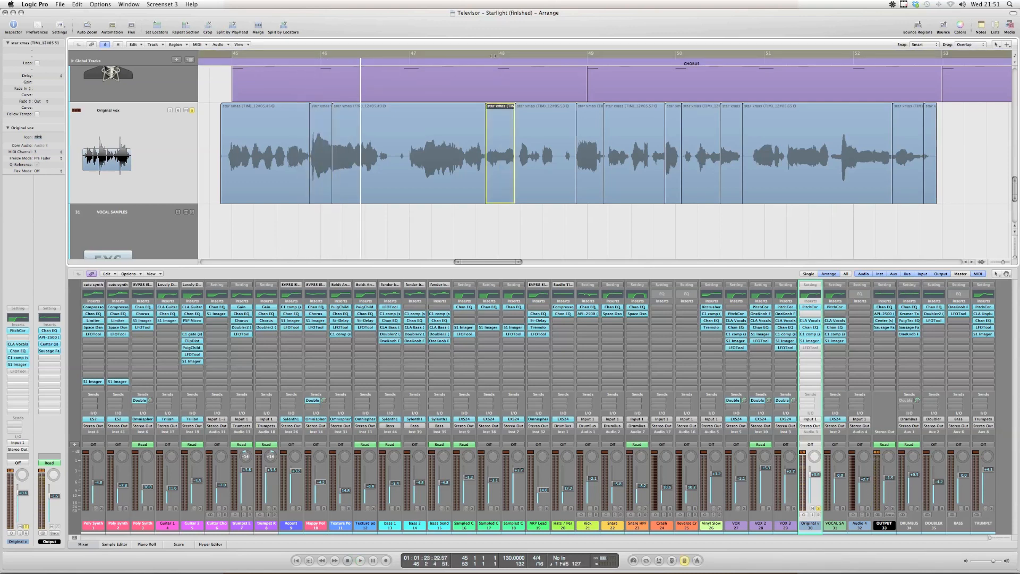
pyautogui.click(481, 65)
pyautogui.press('space')
pyautogui.hotkey('ctrl', 's')
pyautogui.press('space')
# Audition the short vocal slice at bar 49 on its own using region solo
pyautogui.click(586, 118)
pyautogui.hotkey('ctrl', 's')
pyautogui.click(572, 66)
pyautogui.press('space')
pyautogui.hotkey('ctrl', 's')
pyautogui.press('space')
# Audition the narrow vocal slice at bar 50 on its own using region solo
pyautogui.click(673, 115)
pyautogui.hotkey('ctrl', 's')
pyautogui.click(658, 64)
pyautogui.press('space')
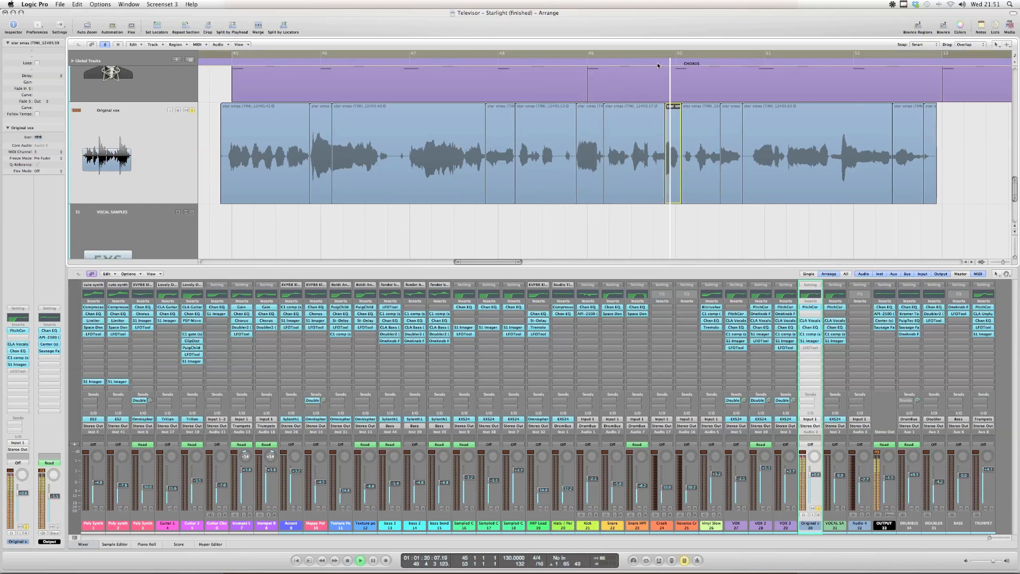
pyautogui.press('space')
pyautogui.hotkey('ctrl', 's')
# Audition the short vocal slice midway between bars 50 and 51 using region solo
pyautogui.click(730, 114)
pyautogui.hotkey('ctrl', 's')
pyautogui.click(714, 63)
pyautogui.press('space')
# Audition the short vocal slice between bars 52 and 53 using region solo
pyautogui.press('space')
pyautogui.hotkey('ctrl', 's')
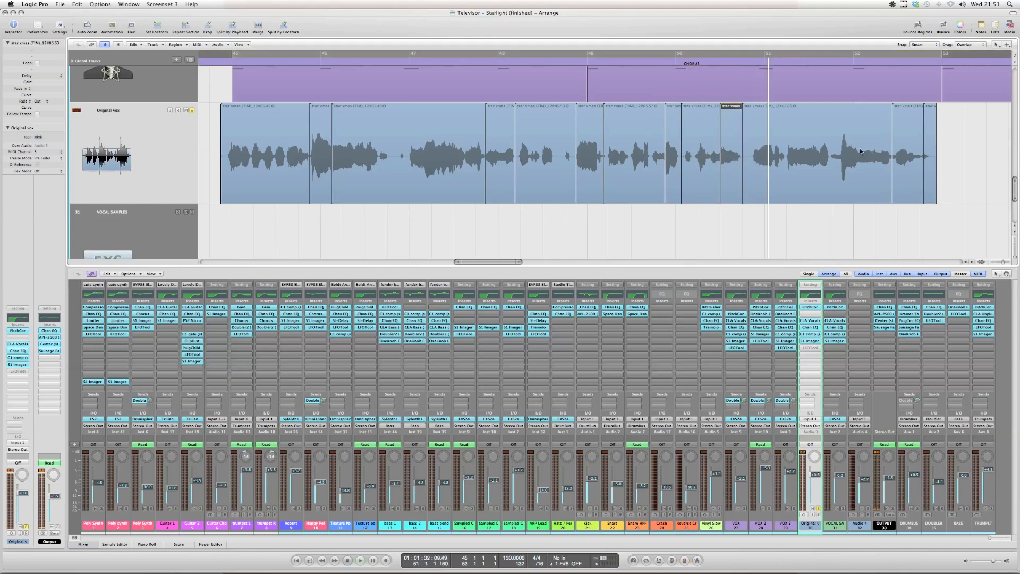
pyautogui.click(894, 142)
pyautogui.hotkey('ctrl', 's')
pyautogui.click(888, 65)
pyautogui.press('space')
pyautogui.press('space')
# Try splitting off the short vocal section just before bar 47 with the Marquee tool, and undo the split
pyautogui.click(752, 262)
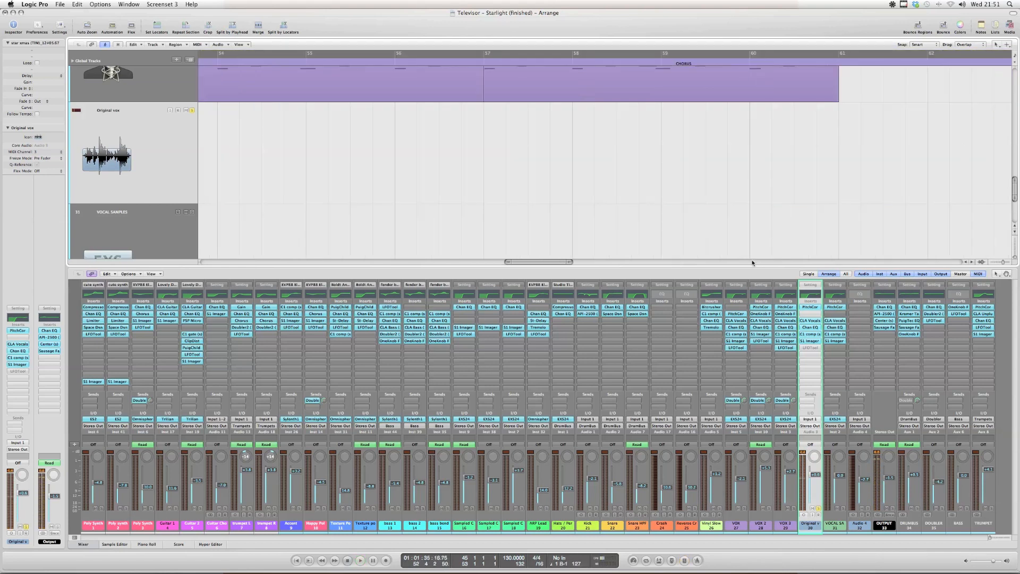
pyautogui.hscroll(-3, 464, 216)
pyautogui.hscroll(-8, 473, 208)
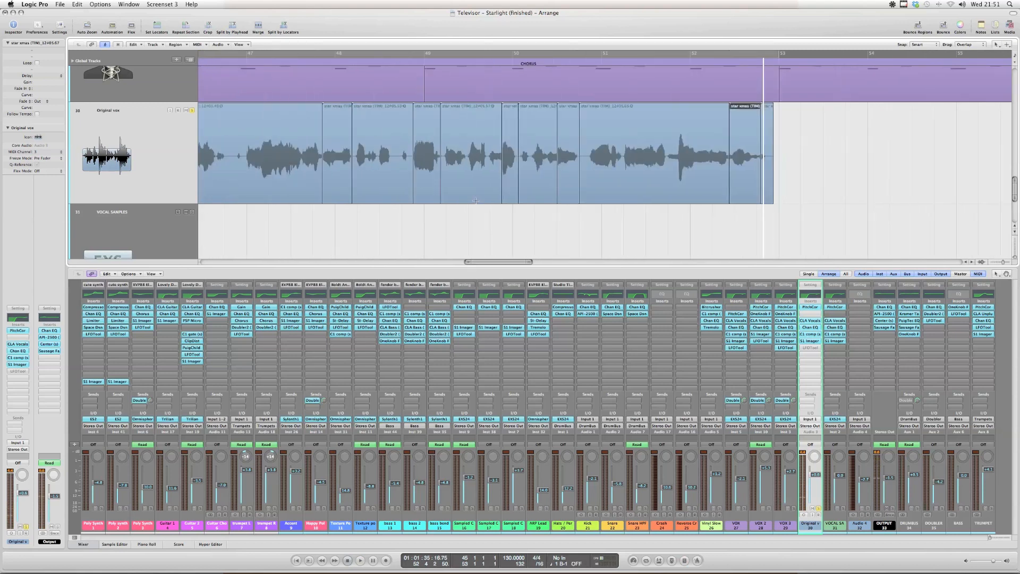
pyautogui.hscroll(-2, 480, 200)
pyautogui.click(486, 241)
pyautogui.hscroll(2, 549, 216)
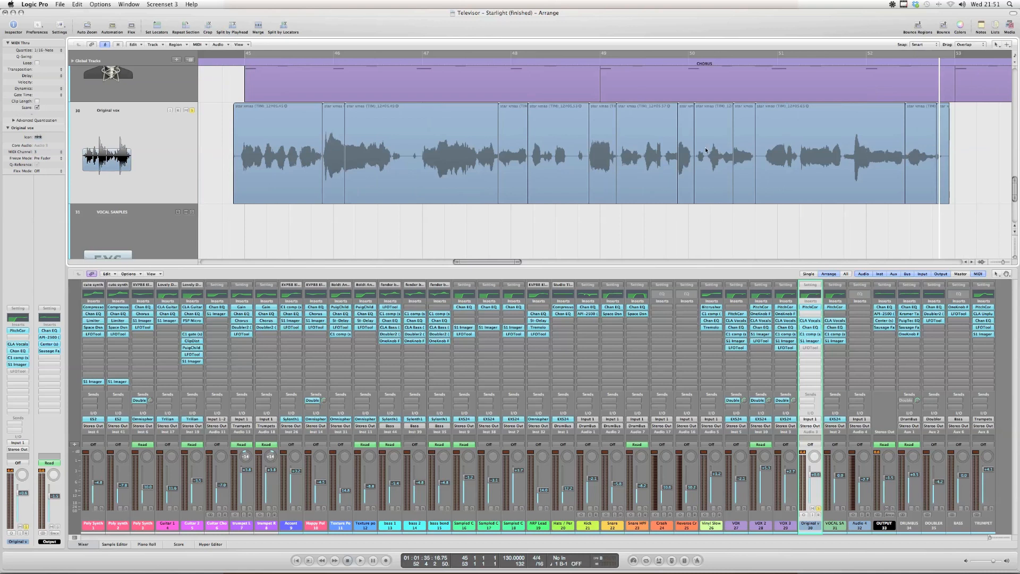
pyautogui.moveTo(388, 139); pyautogui.dragTo(414, 150)
pyautogui.click(399, 148)
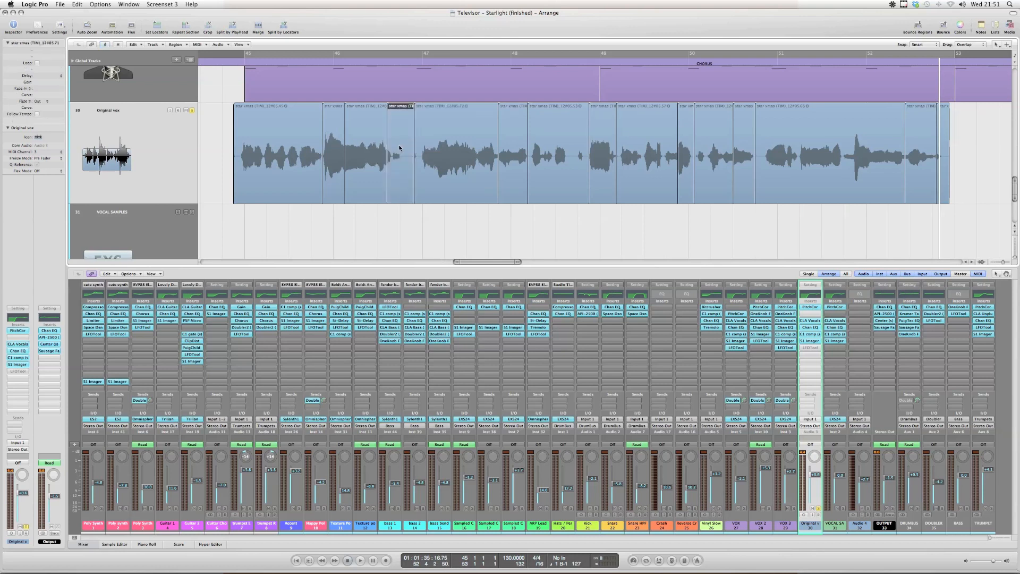
pyautogui.press('super+z')
pyautogui.click(369, 227)
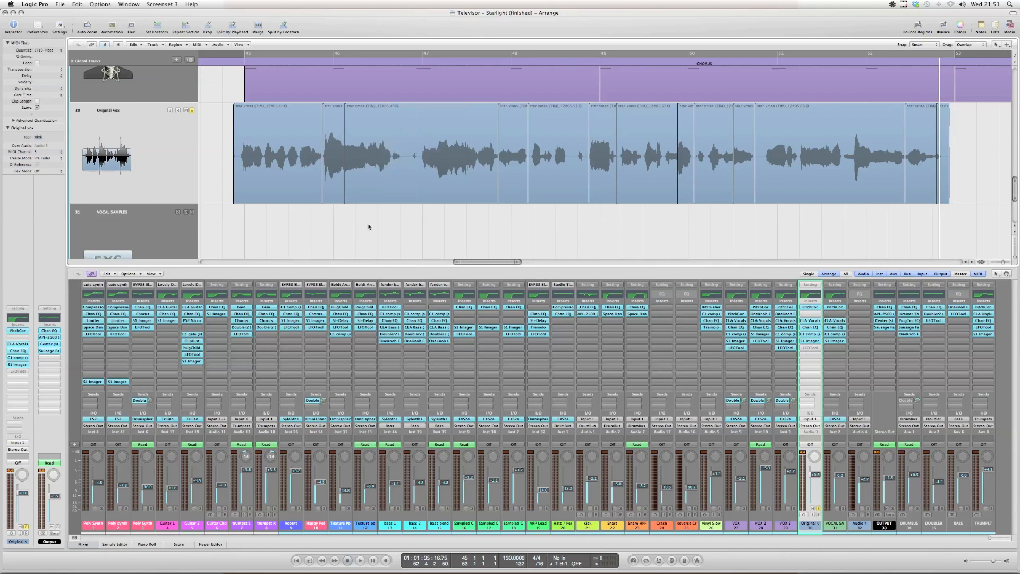
# Convert the six short vocal slices between bars 46 and 53 to a new sampler track from regions, naming the EXS instrument VOCALS SAMPLES
pyautogui.click(337, 173)
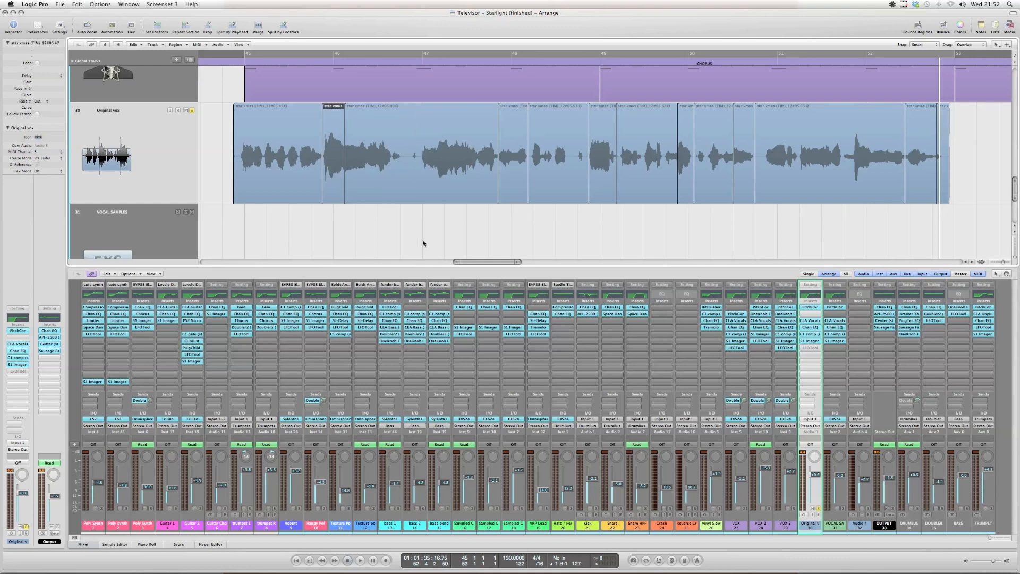
pyautogui.keyDown('shift'); pyautogui.click(512, 151); pyautogui.keyUp('shift')
pyautogui.keyDown('shift'); pyautogui.click(603, 157); pyautogui.keyUp('shift')
pyautogui.keyDown('shift'); pyautogui.click(690, 164); pyautogui.keyUp('shift')
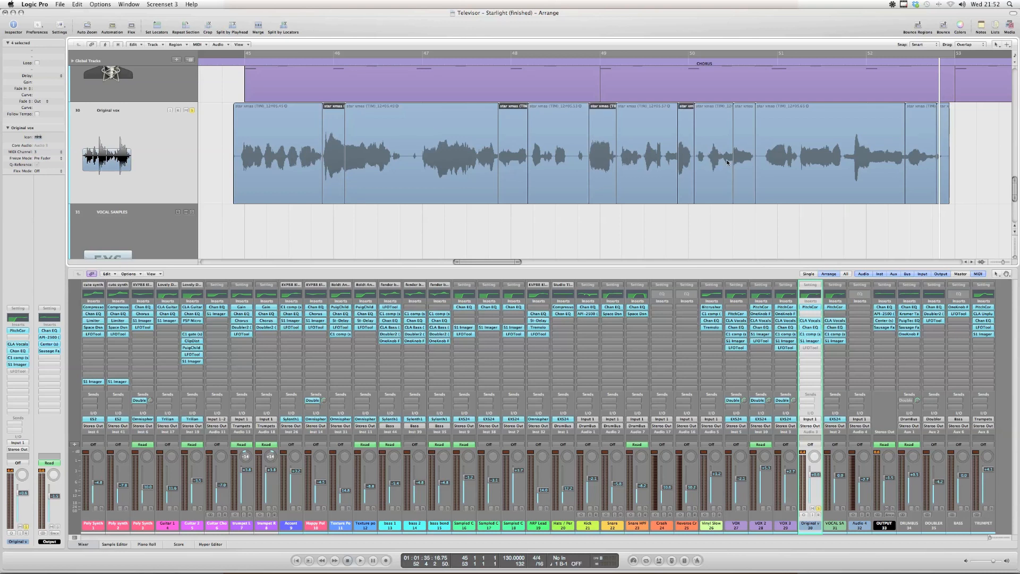
pyautogui.keyDown('shift'); pyautogui.click(743, 162); pyautogui.keyUp('shift')
pyautogui.keyDown('shift'); pyautogui.click(913, 164); pyautogui.keyUp('shift')
pyautogui.rightClick(513, 151)
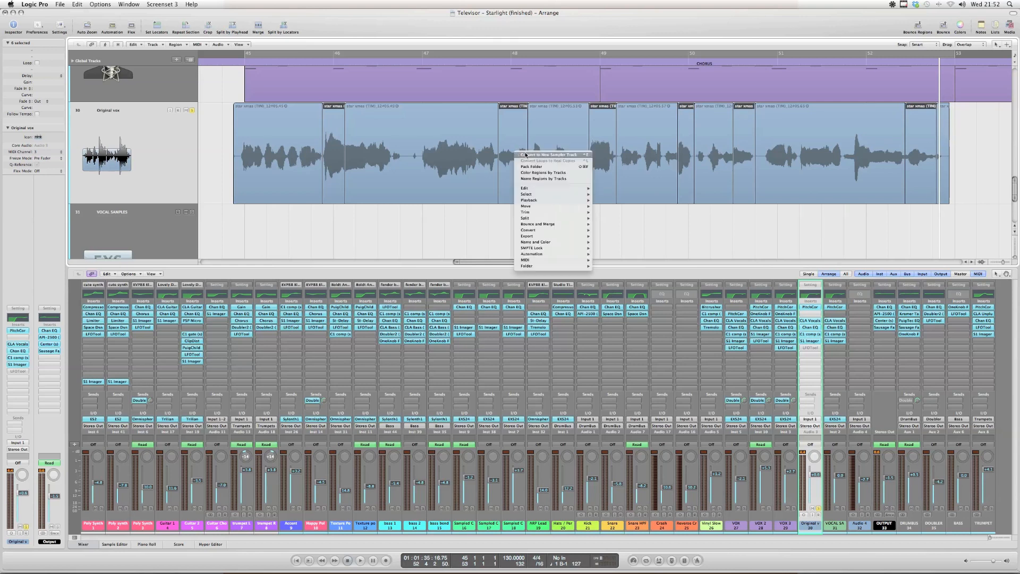
pyautogui.moveTo(546, 230)
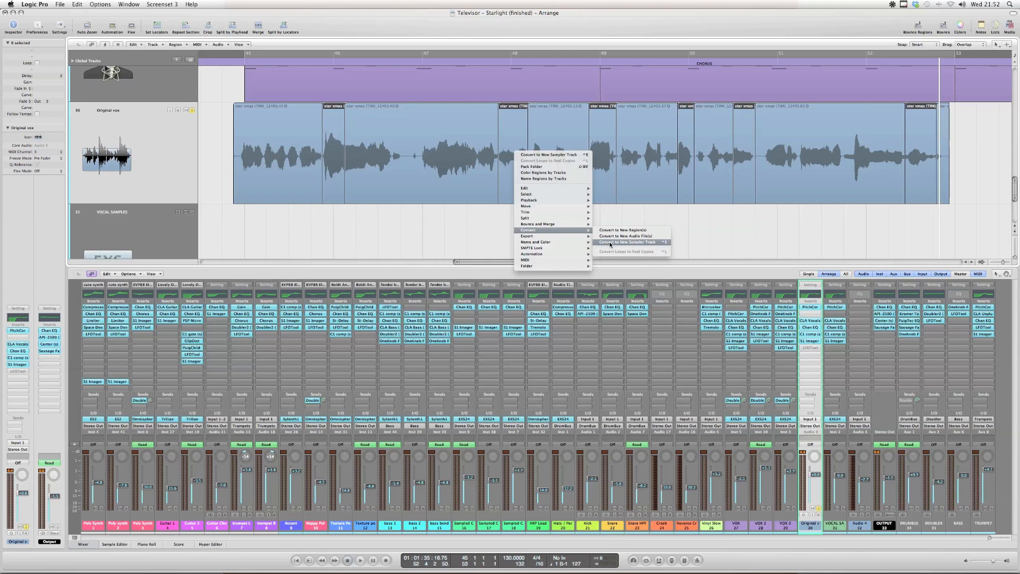
pyautogui.click(620, 242)
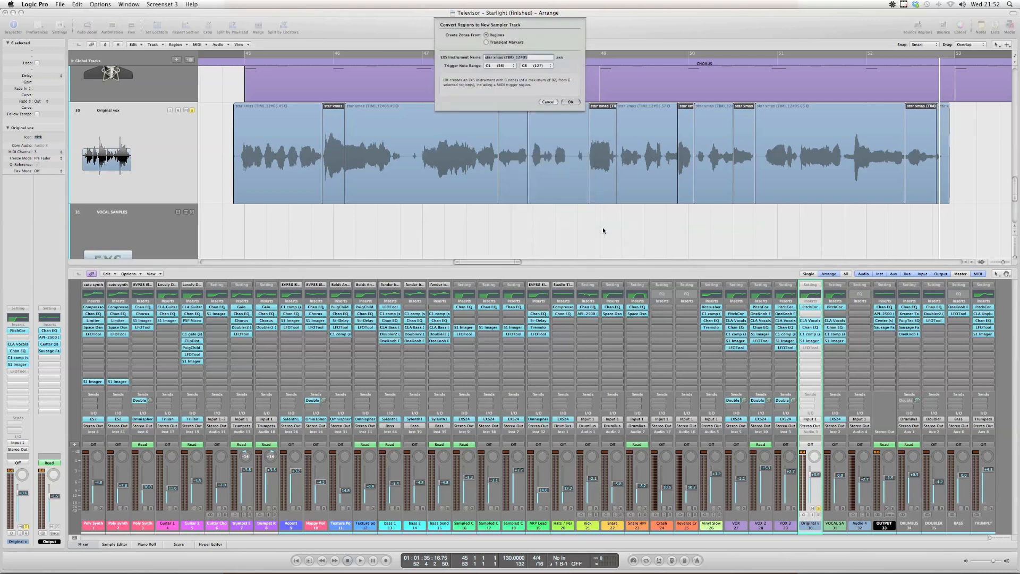
pyautogui.write('VOCALS')
pyautogui.press('Return')
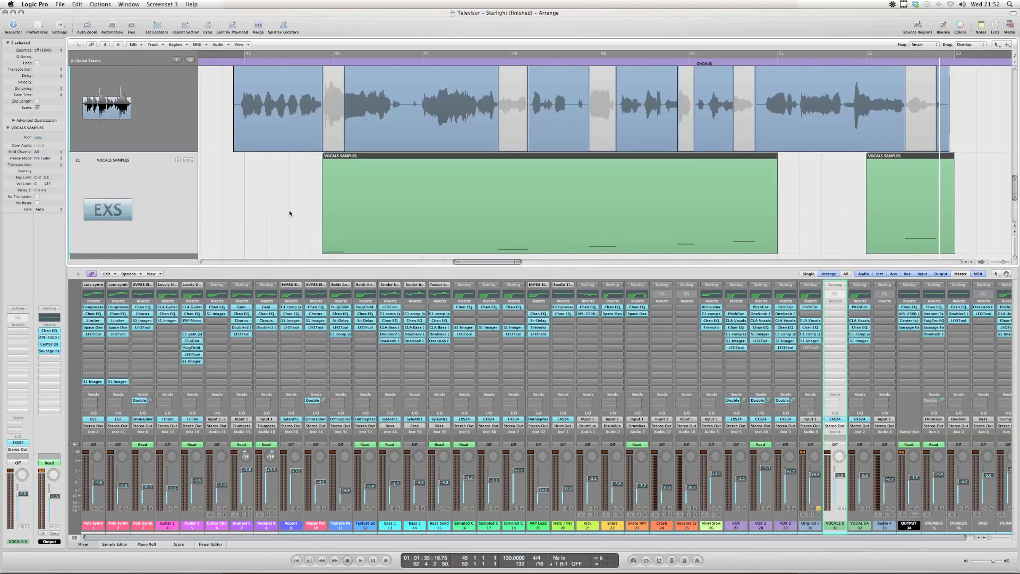
# Close the Mixer and open the longer VOCALS SAMPLES region, starting near bar 46, in the Piano Roll
pyautogui.press('x')
pyautogui.scroll(1, 273, 251)
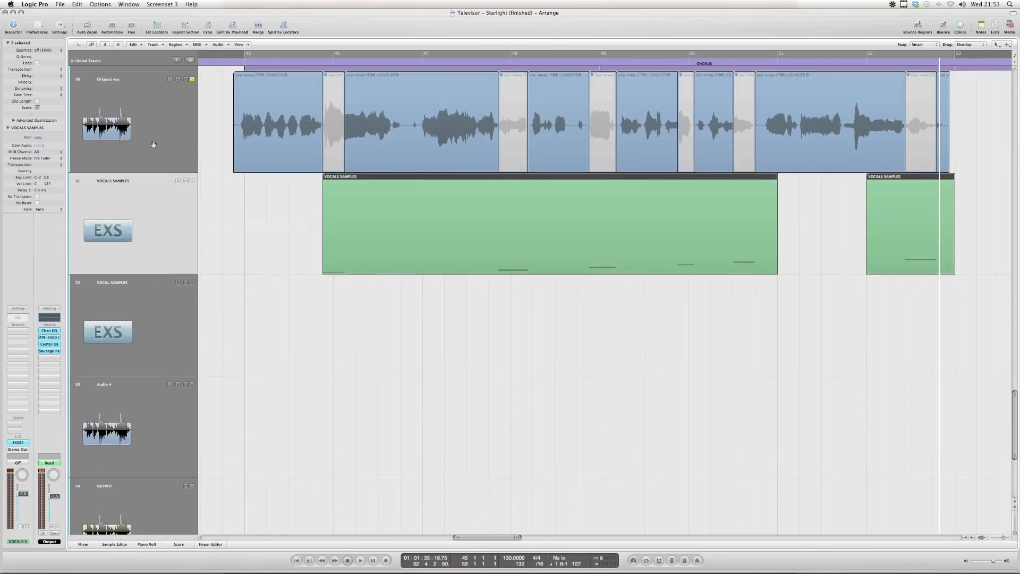
pyautogui.scroll(3, 222, 198)
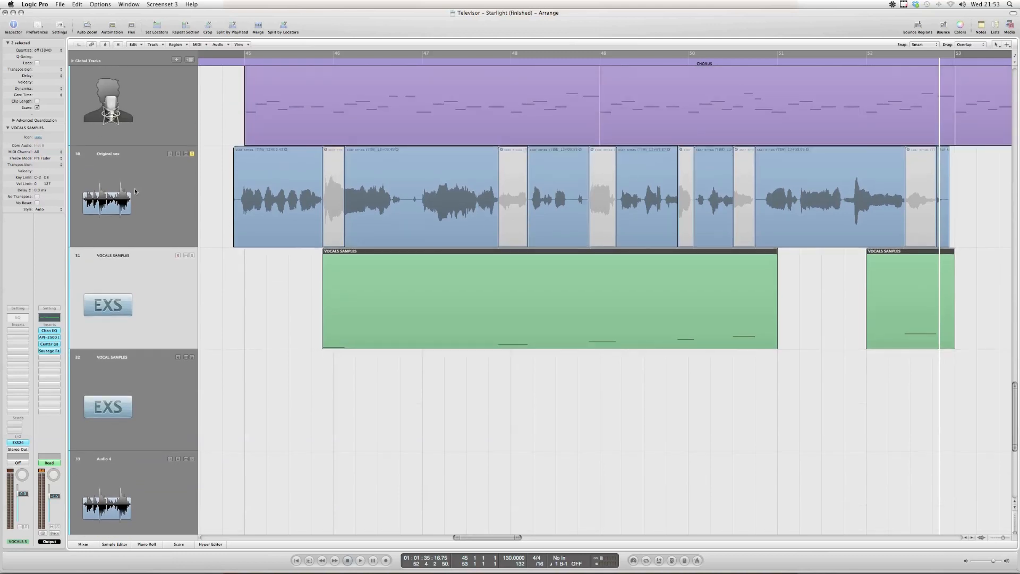
pyautogui.click(162, 218)
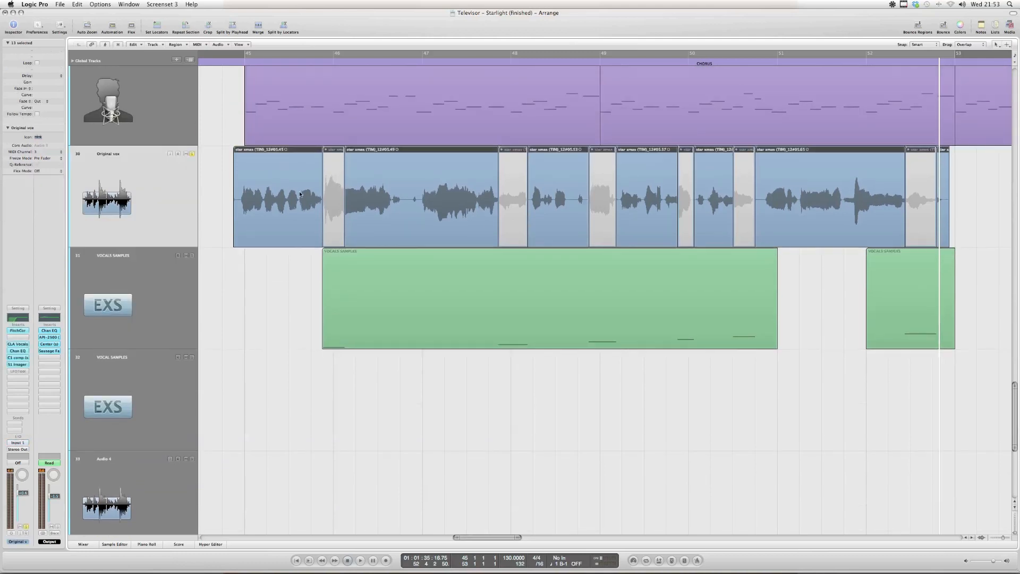
pyautogui.click(141, 311)
pyautogui.click(430, 412)
pyautogui.doubleClick(444, 328)
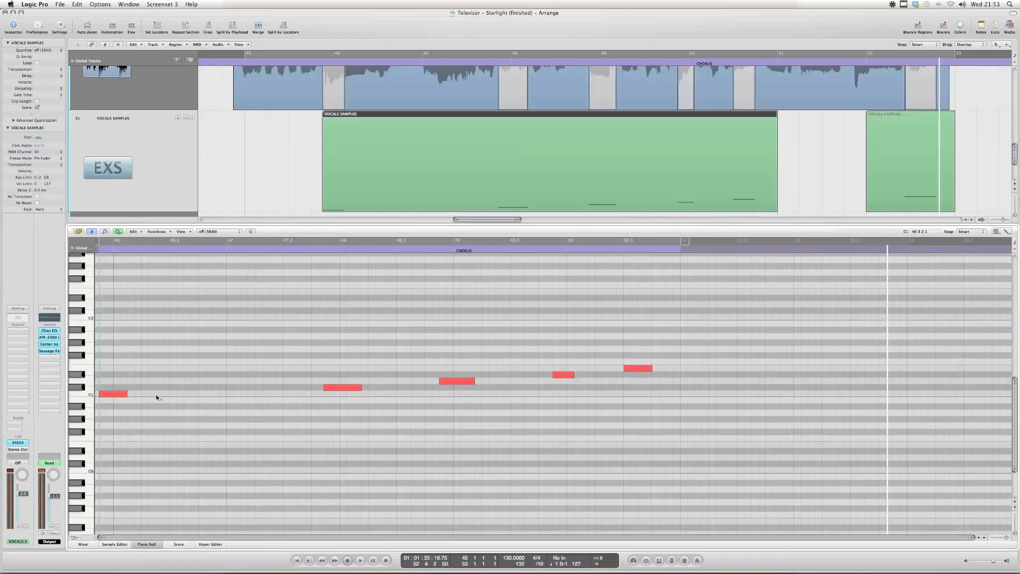
# Audition the five ascending slice notes of the VOCALS SAMPLES region one by one in the Piano Roll
pyautogui.click(257, 164)
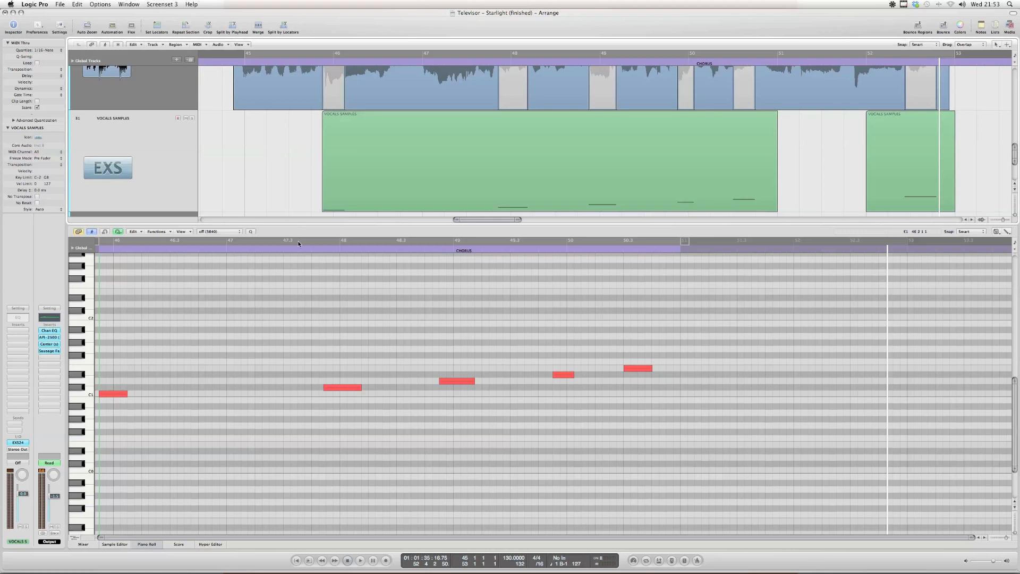
pyautogui.scroll(2, 370, 170)
pyautogui.click(345, 120)
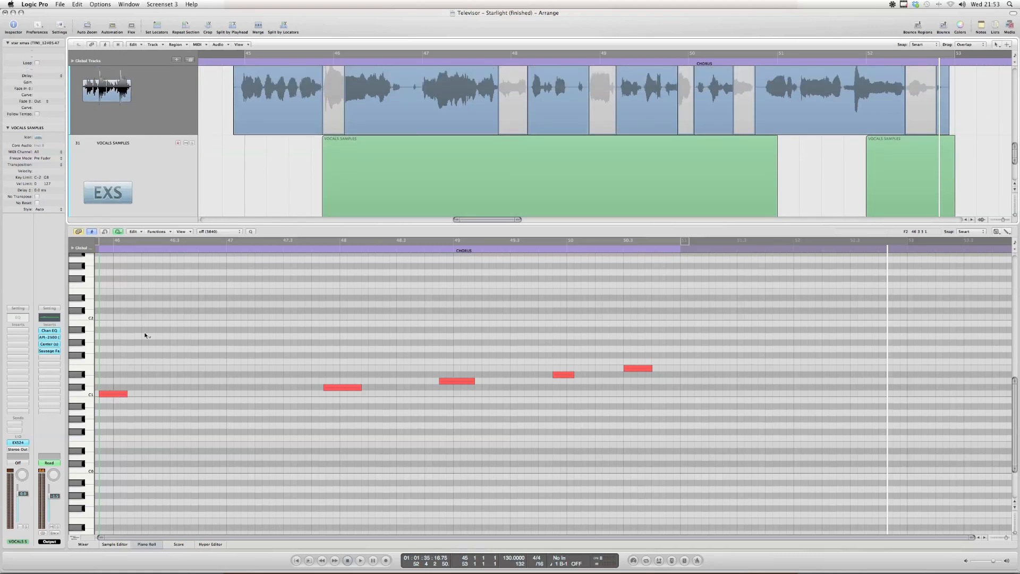
pyautogui.click(116, 394)
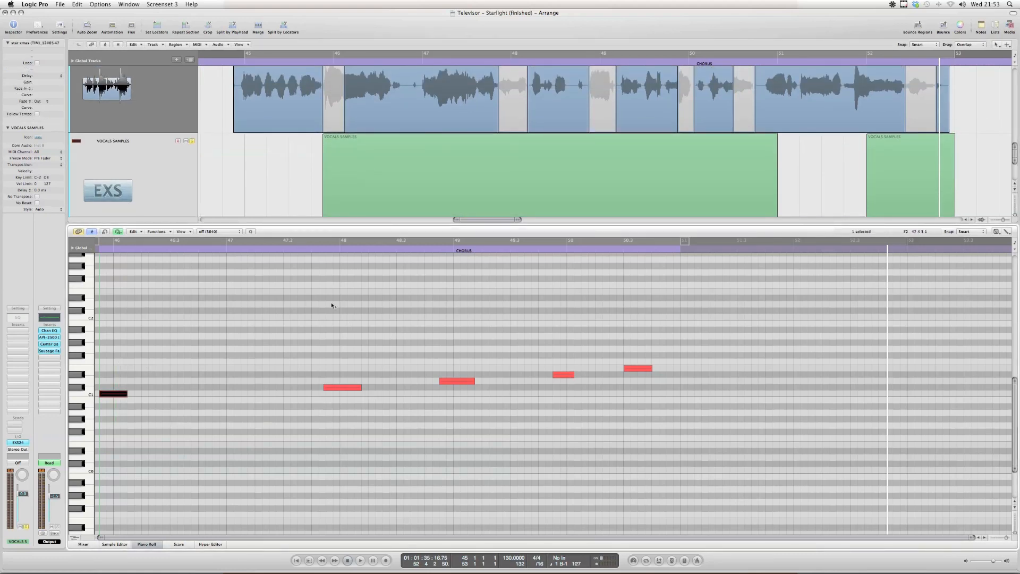
pyautogui.click(354, 387)
pyautogui.click(466, 381)
pyautogui.click(563, 375)
pyautogui.click(638, 368)
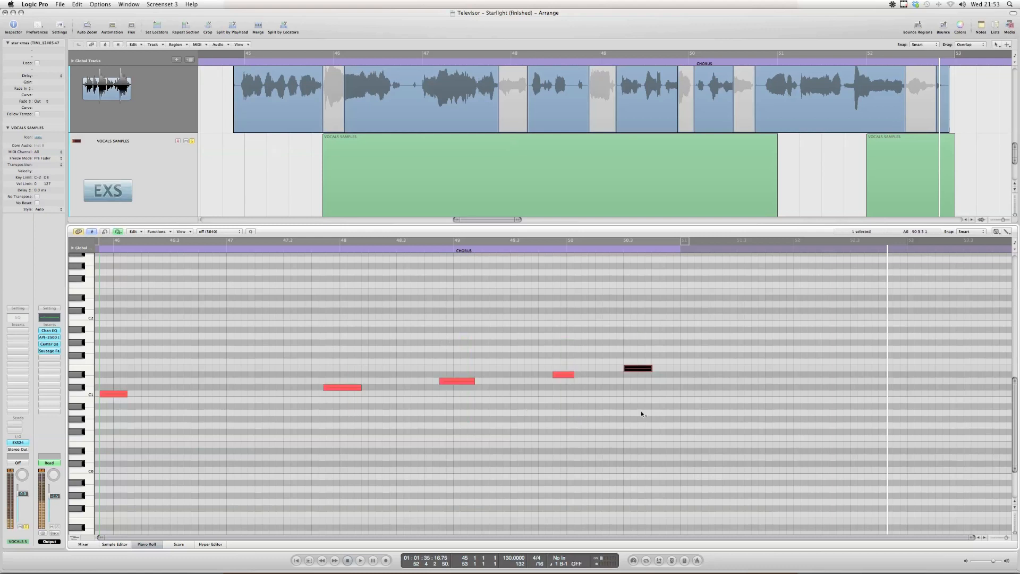
# Close the Piano Roll and delete both MIDI regions on the VOCALS SAMPLES track
pyautogui.press('p')
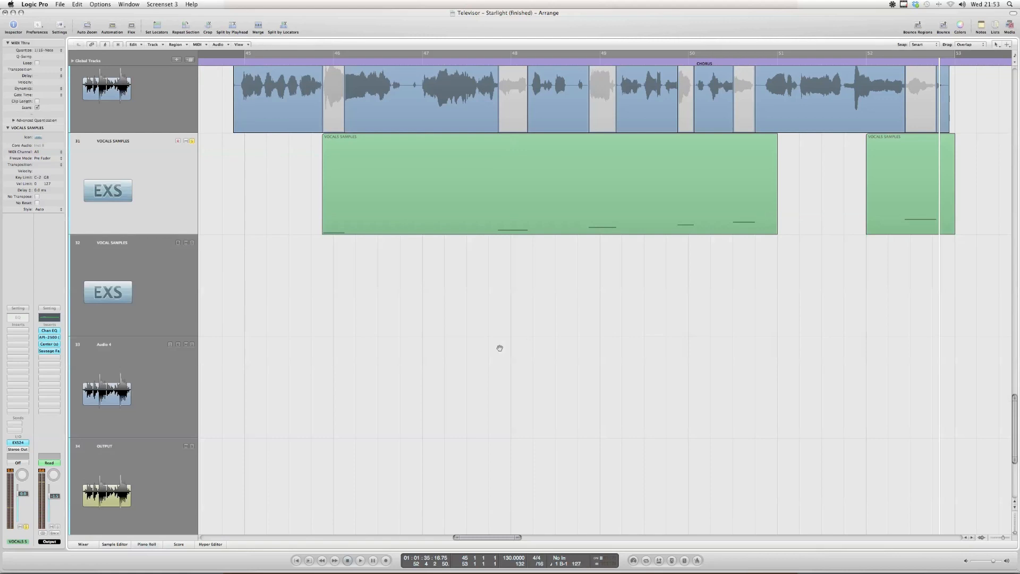
pyautogui.click(101, 176)
pyautogui.moveTo(200, 193); pyautogui.dragTo(906, 190)
pyautogui.press('Delete')
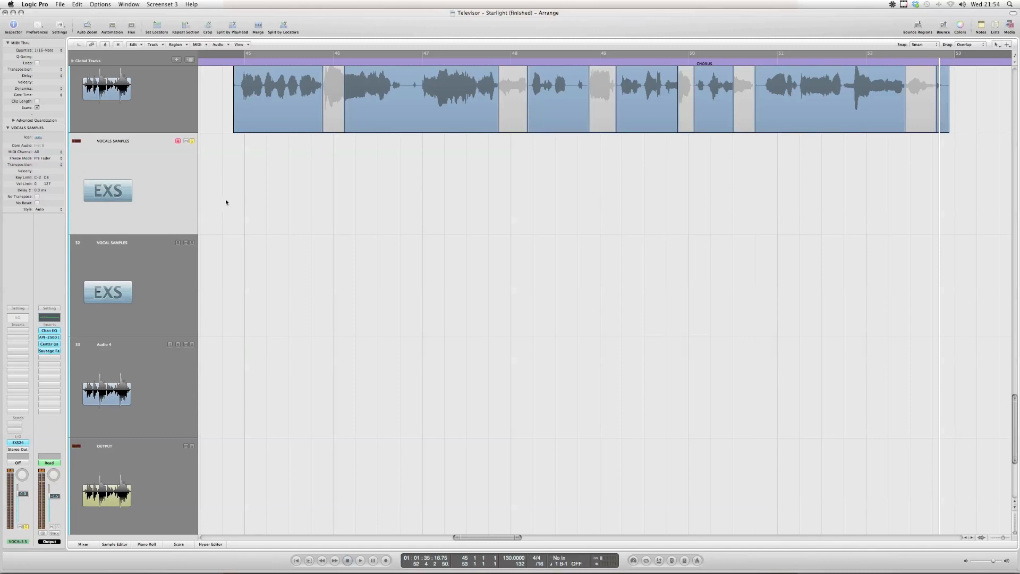
# Copy the insert effects PitchCor, CLA Vocals, Chan EQ, C1 comp and S1 Imager from the Original vox channel to the VOCALS SAMPLES channel
pyautogui.scroll(2, 225, 202)
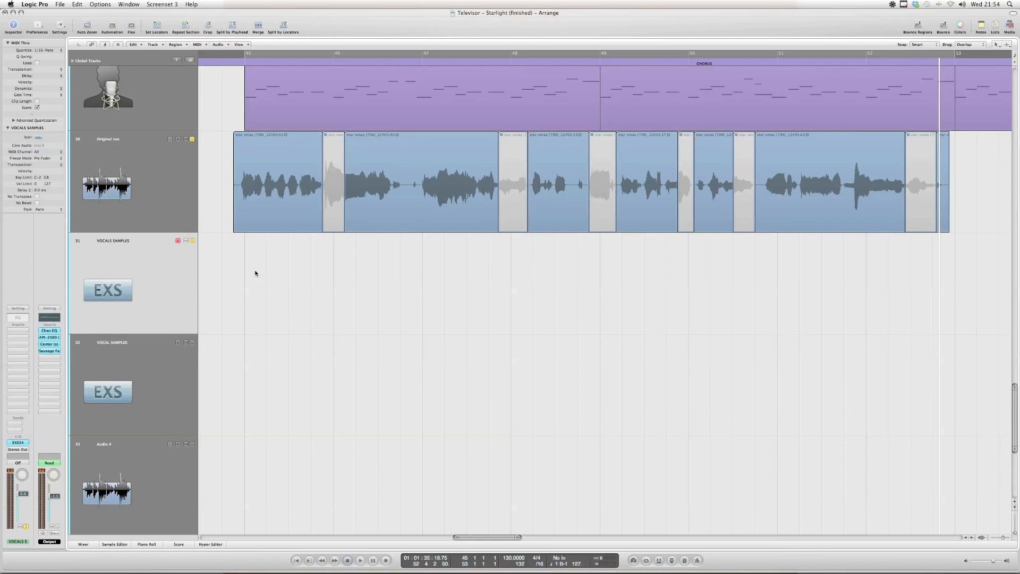
pyautogui.press('x')
pyautogui.hscroll(1, 853, 409)
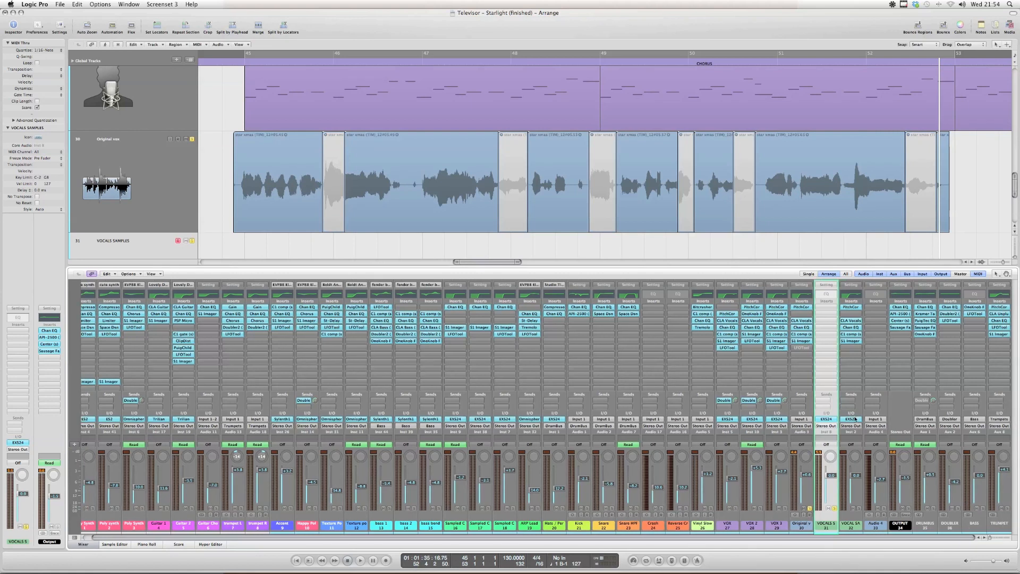
pyautogui.click(802, 527)
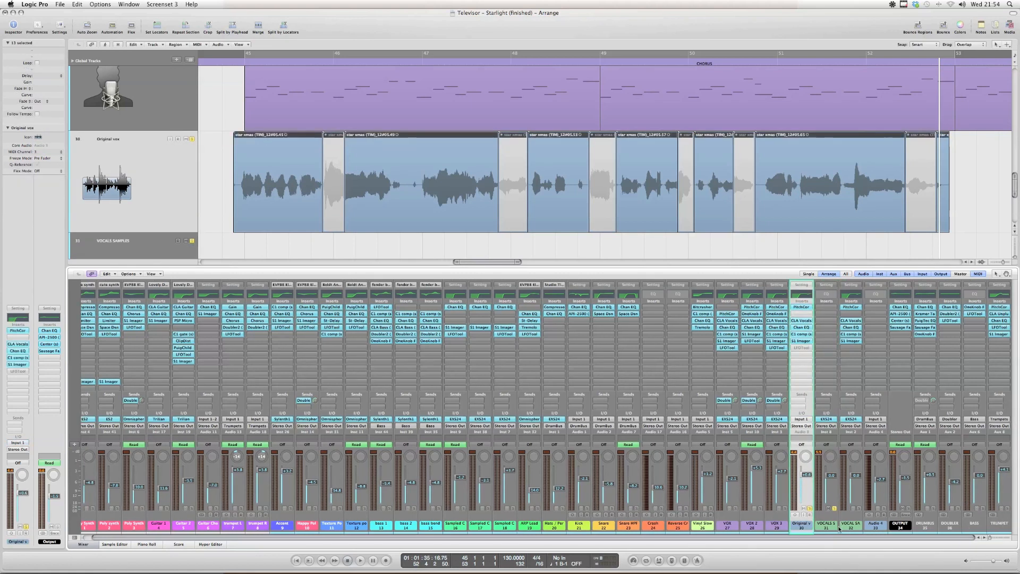
pyautogui.click(832, 511)
pyautogui.scroll(1, 553, 180)
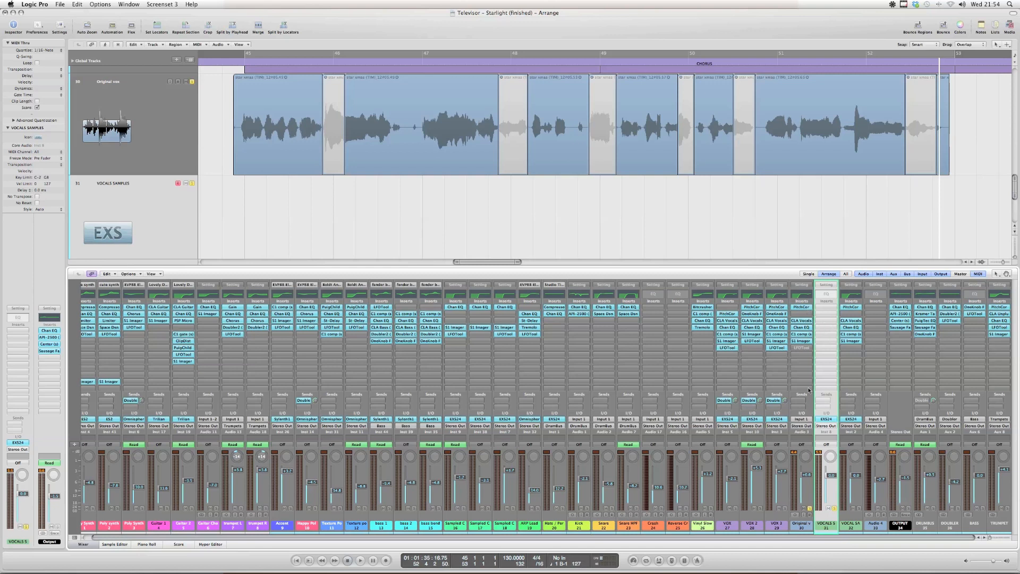
pyautogui.click(806, 528)
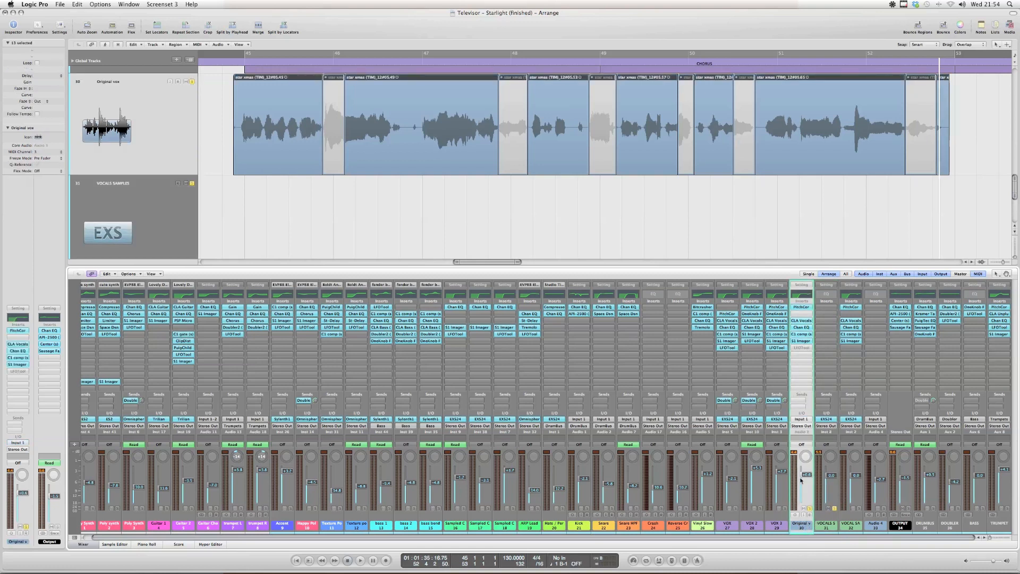
pyautogui.click(826, 529)
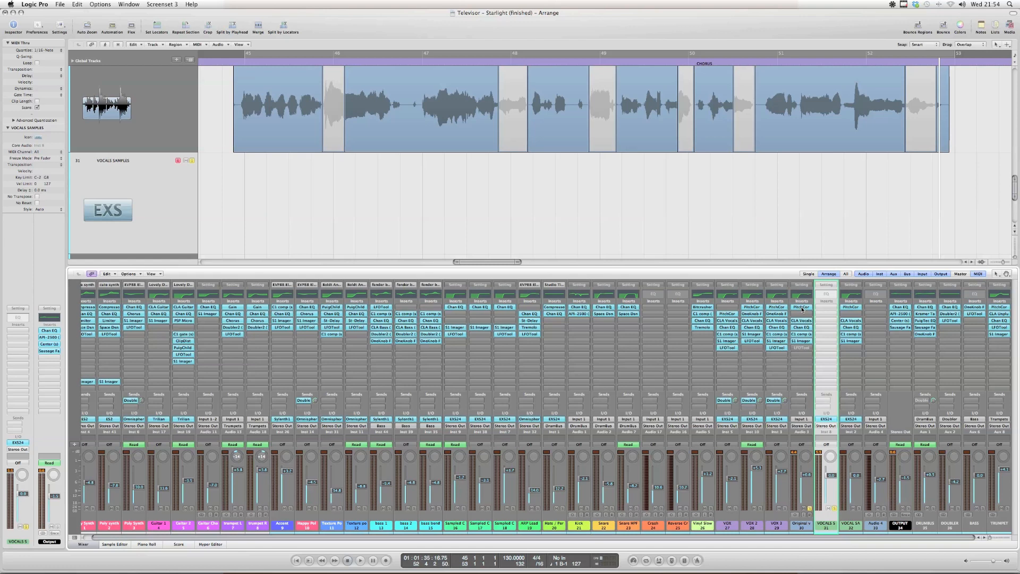
pyautogui.moveTo(801, 308); pyautogui.dragTo(827, 341)
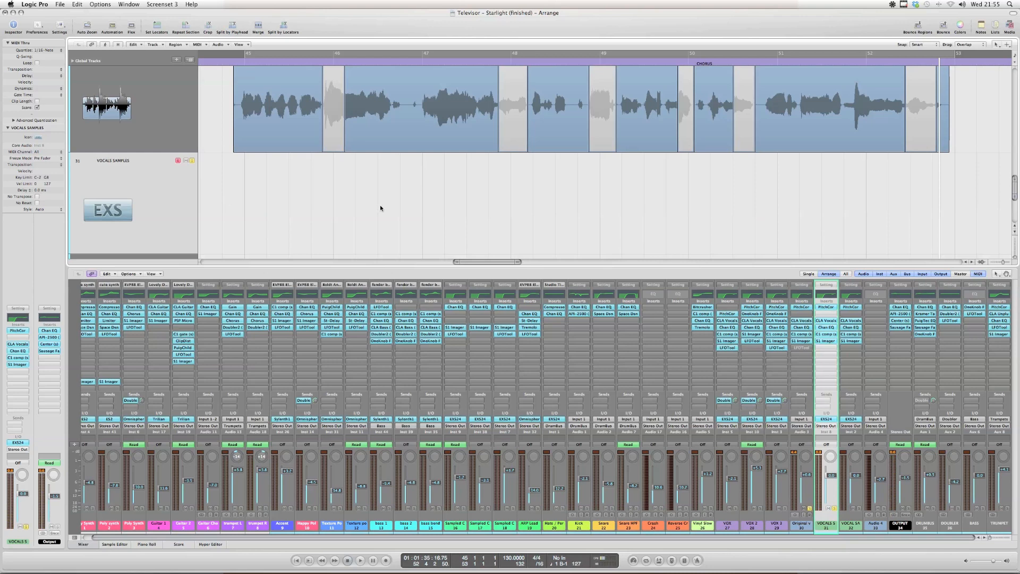
# Close the Mixer and delete both EXS24 tracks, VOCALS SAMPLES and VOCAL SAMPLES, below the Original vox track
pyautogui.press('z')
pyautogui.press('x')
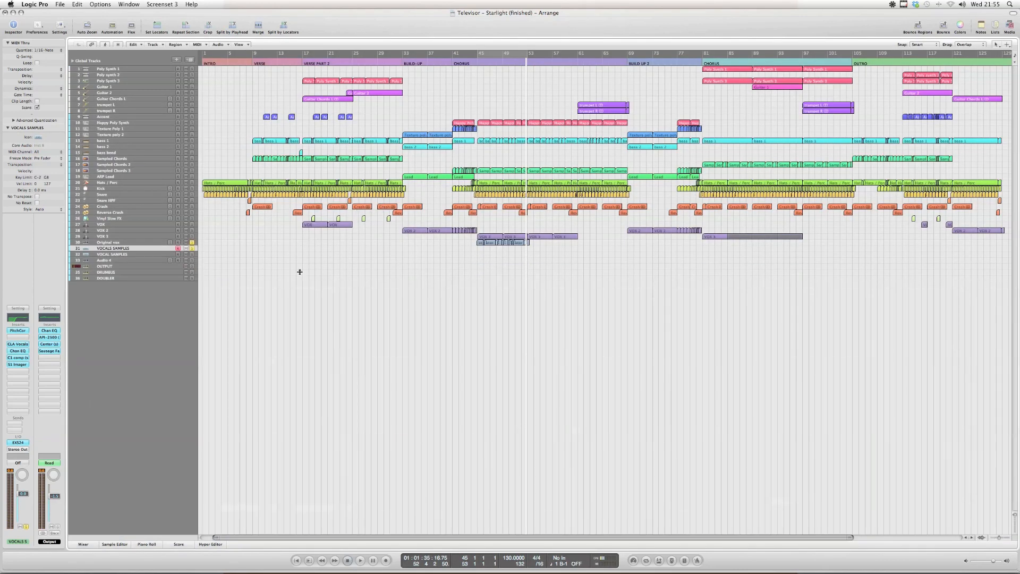
pyautogui.moveTo(465, 225); pyautogui.dragTo(580, 276)
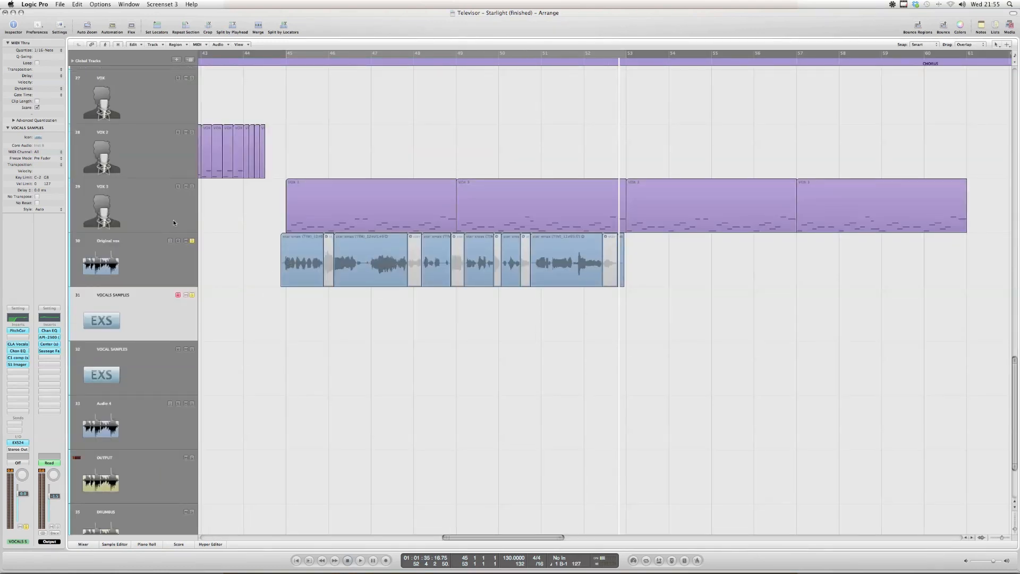
pyautogui.click(192, 295)
pyautogui.press('BackSpace')
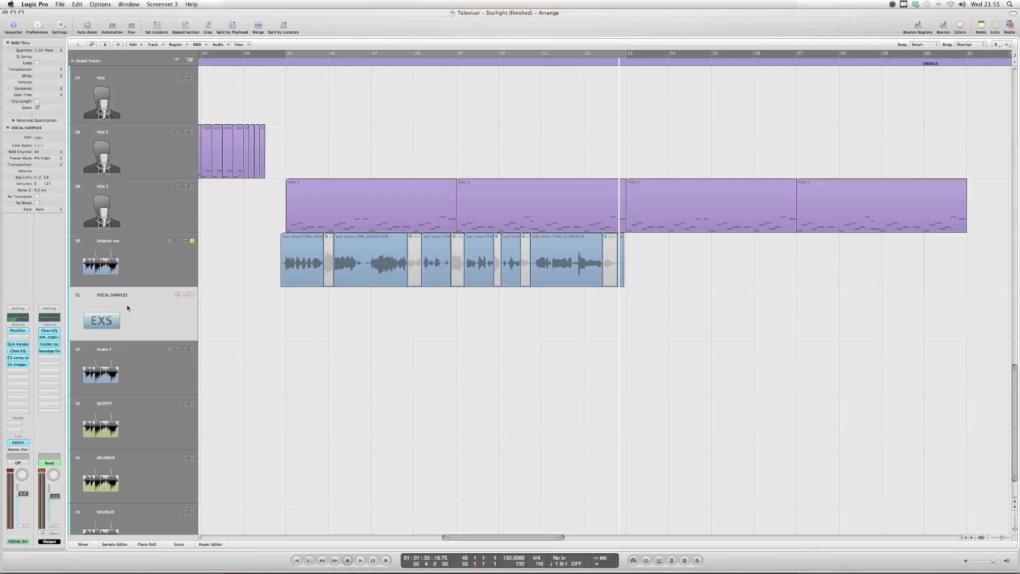
pyautogui.press('BackSpace')
# Unsolo and mute the Original vox track, and select the VOX 3 track
pyautogui.click(192, 240)
pyautogui.click(186, 240)
pyautogui.click(134, 203)
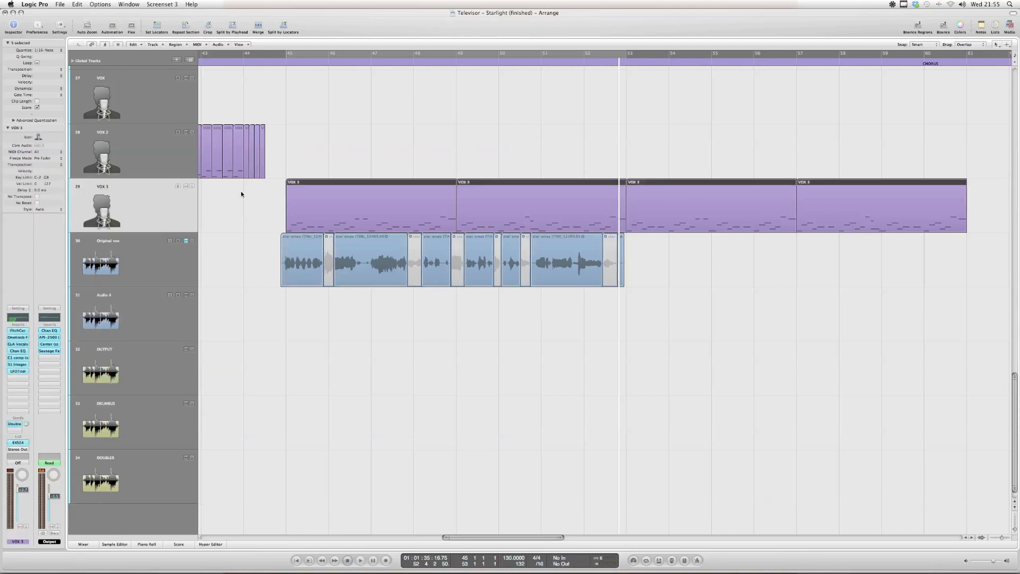
pyautogui.hscroll(-5, 242, 192)
pyautogui.hscroll(2, 363, 221)
pyautogui.hscroll(-3, 362, 221)
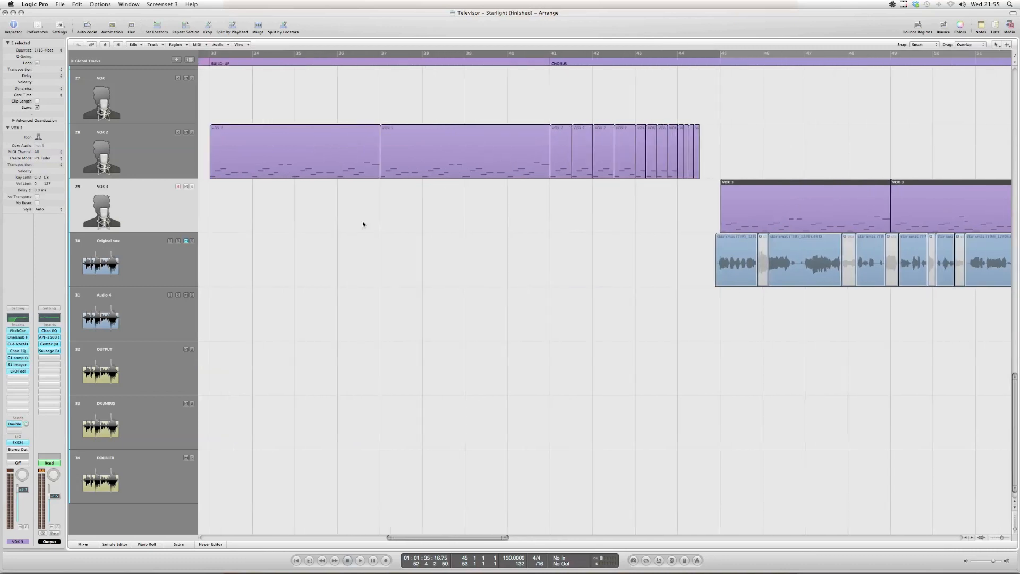
pyautogui.click(144, 143)
pyautogui.click(130, 205)
pyautogui.hscroll(6, 400, 227)
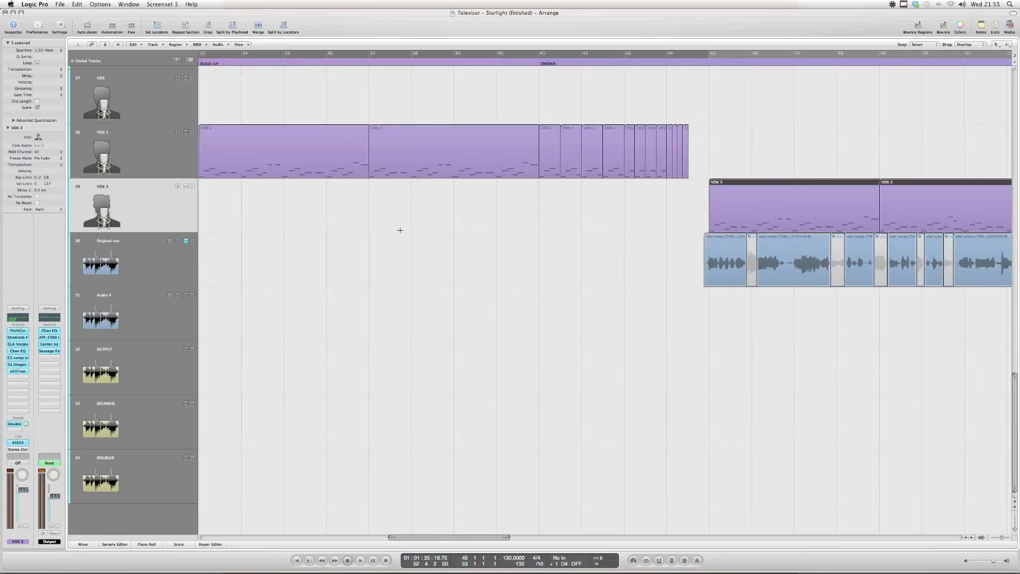
# Turn on cycle mode for bars 45 to 53 and open the first VOX 3 region in the Piano Roll
pyautogui.click(440, 157)
pyautogui.press('c')
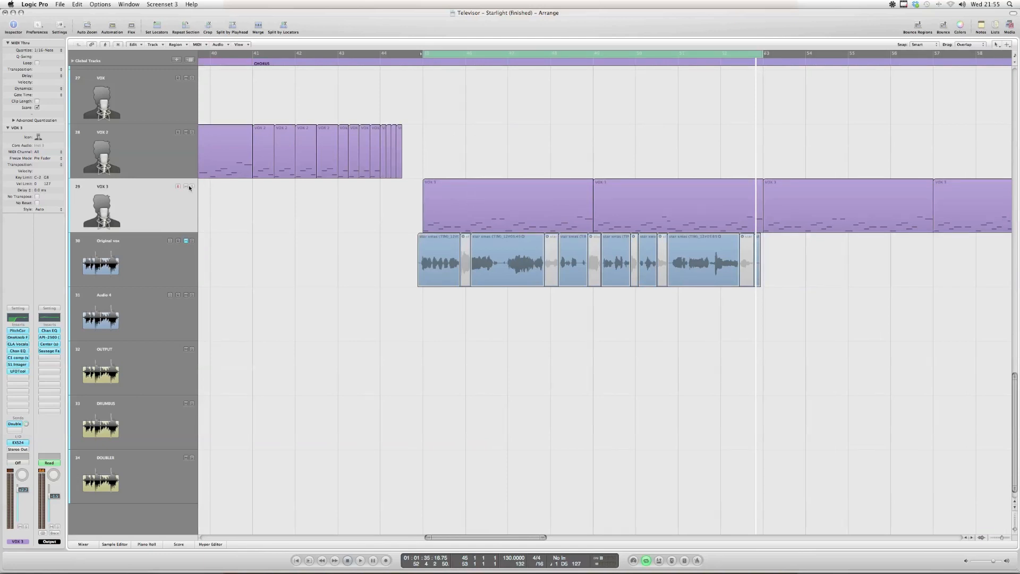
pyautogui.doubleClick(497, 190)
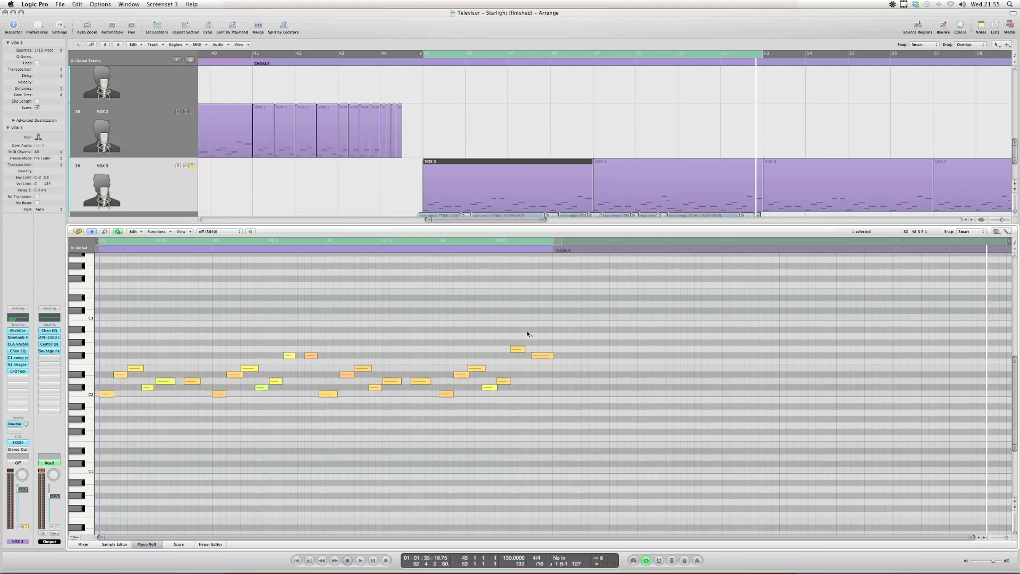
# Audition the first thirteen notes of the VOX 3 region one after another in the Piano Roll
pyautogui.click(105, 394)
pyautogui.click(120, 375)
pyautogui.click(135, 369)
pyautogui.click(148, 387)
pyautogui.click(165, 381)
pyautogui.click(191, 381)
pyautogui.click(219, 394)
pyautogui.click(234, 375)
pyautogui.click(250, 369)
pyautogui.click(261, 388)
pyautogui.click(275, 381)
pyautogui.click(289, 356)
pyautogui.keyDown('shift'); pyautogui.click(311, 356); pyautogui.keyUp('shift')
# Deselect the notes, play the soloed VOX 3 chopped vocal pattern, and stop playback
pyautogui.click(301, 330)
pyautogui.click(355, 189)
pyautogui.press('space')
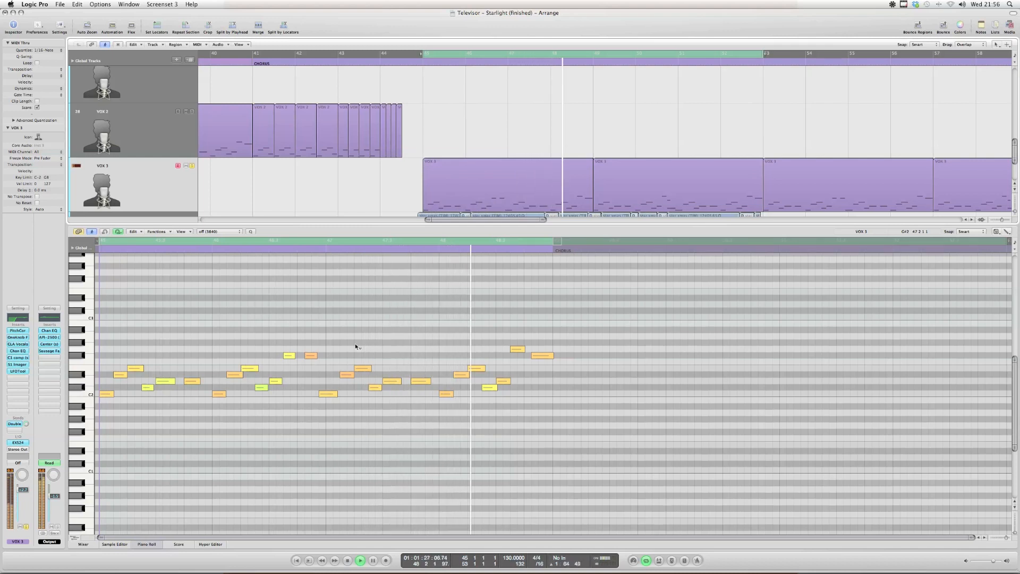
pyautogui.press('space')
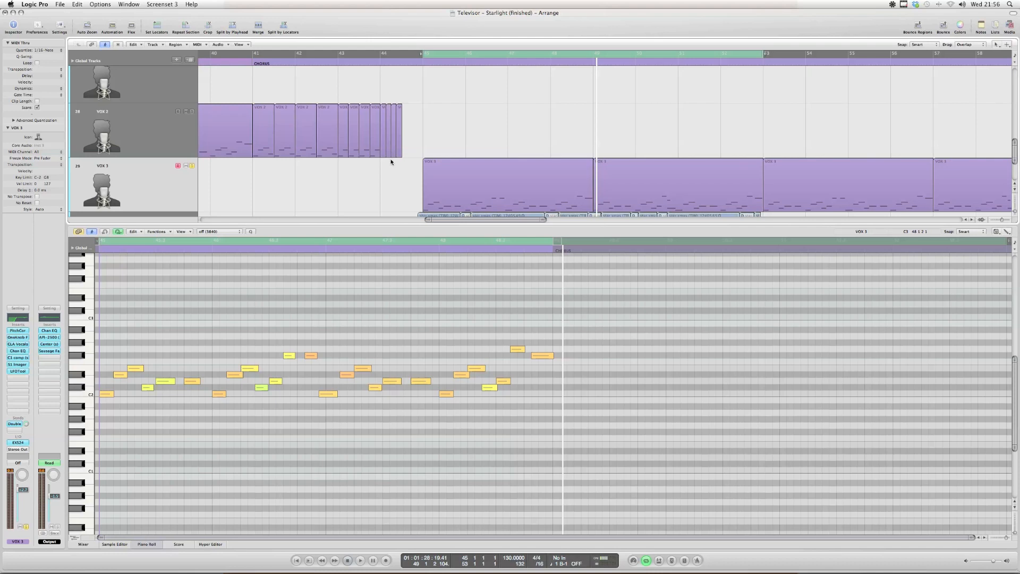
# Close the Piano Roll, unsolo the VOX 3 track, and play the full arrangement with cycle mode off
pyautogui.press('p')
pyautogui.hscroll(2, 353, 216)
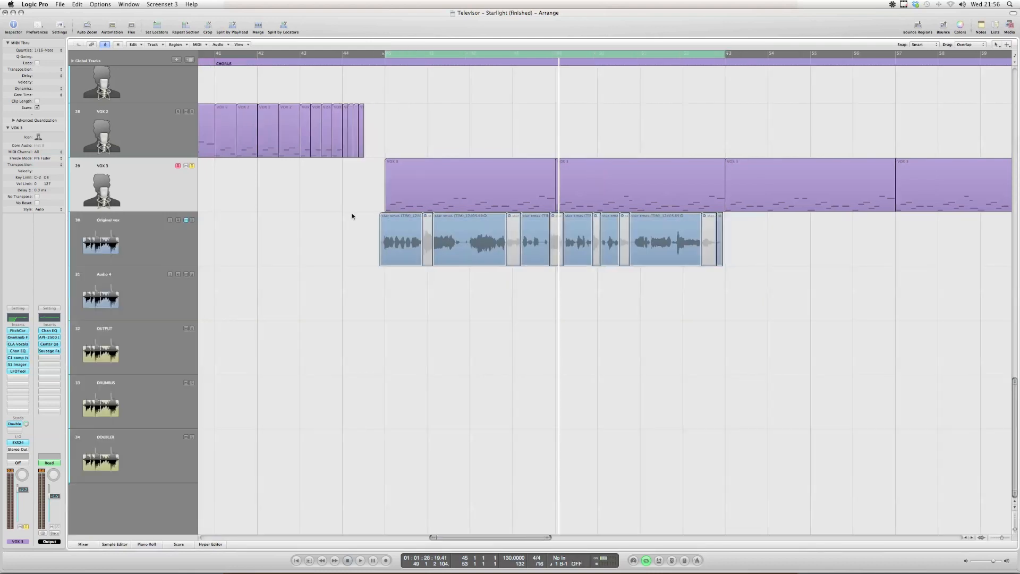
pyautogui.press('z')
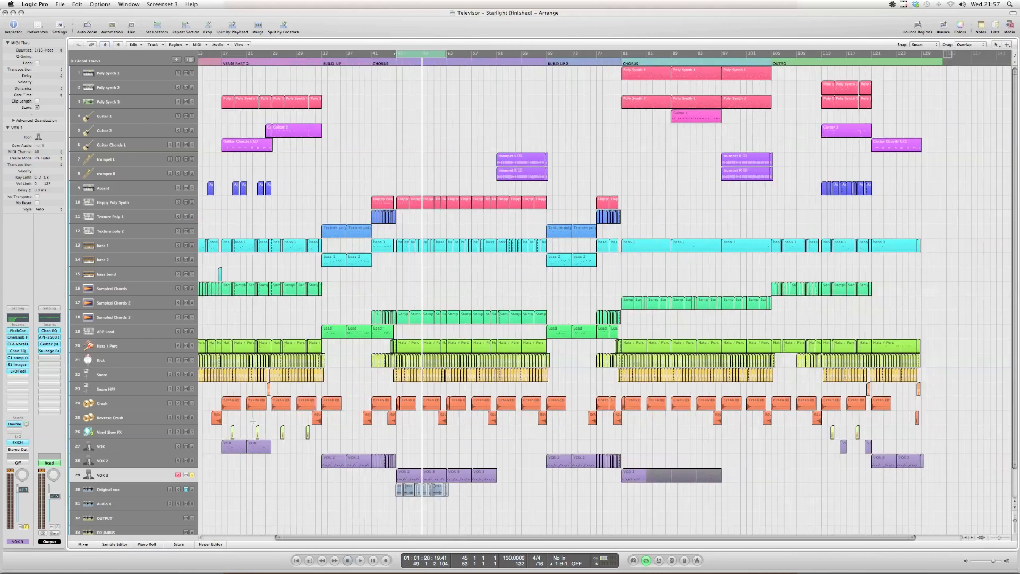
pyautogui.hscroll(5, 190, 475)
pyautogui.click(191, 475)
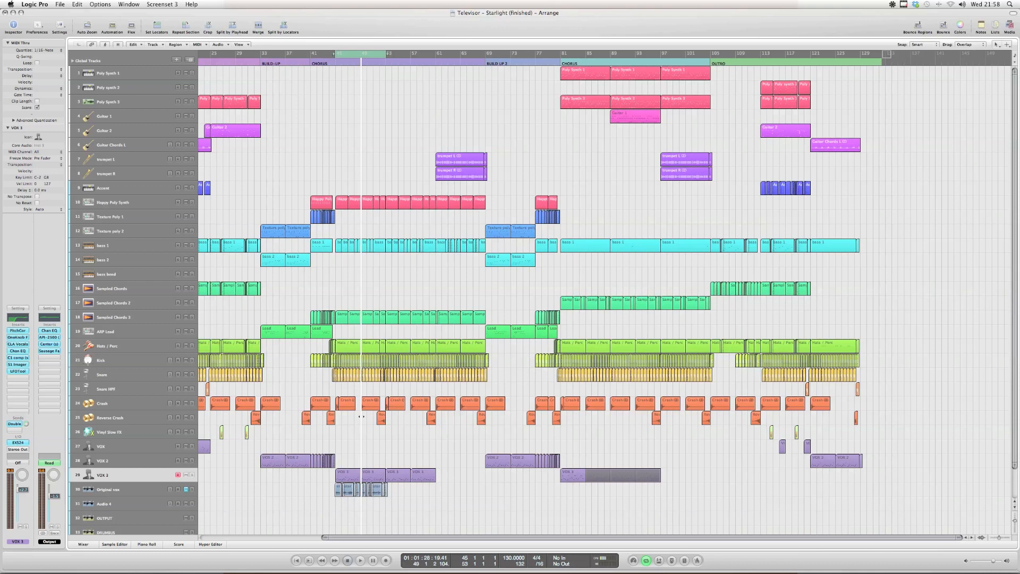
pyautogui.press('space')
pyautogui.press('c')
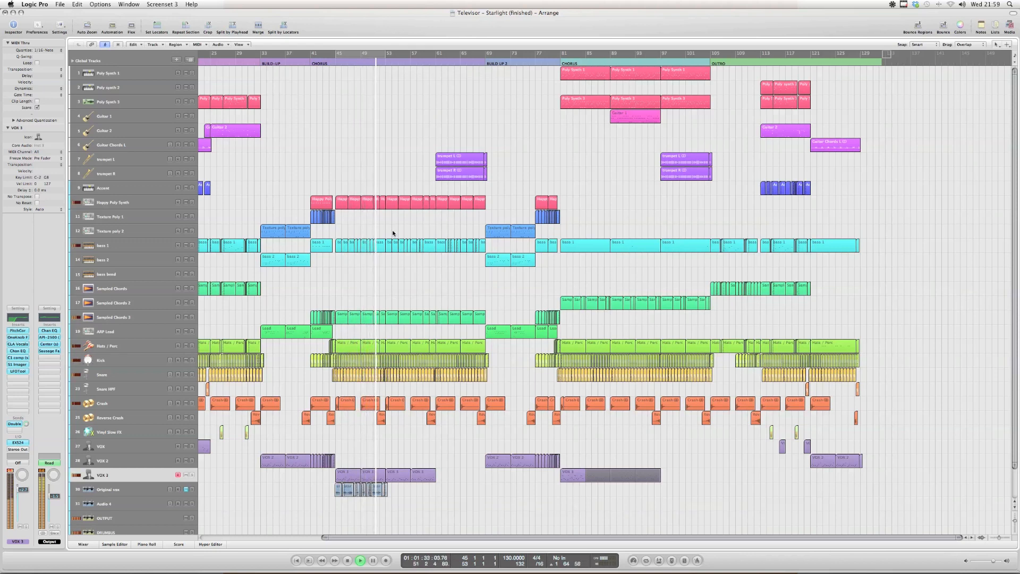
# Select Saffire as the output for Soundflower (2ch)
pyautogui.click(892, 5)
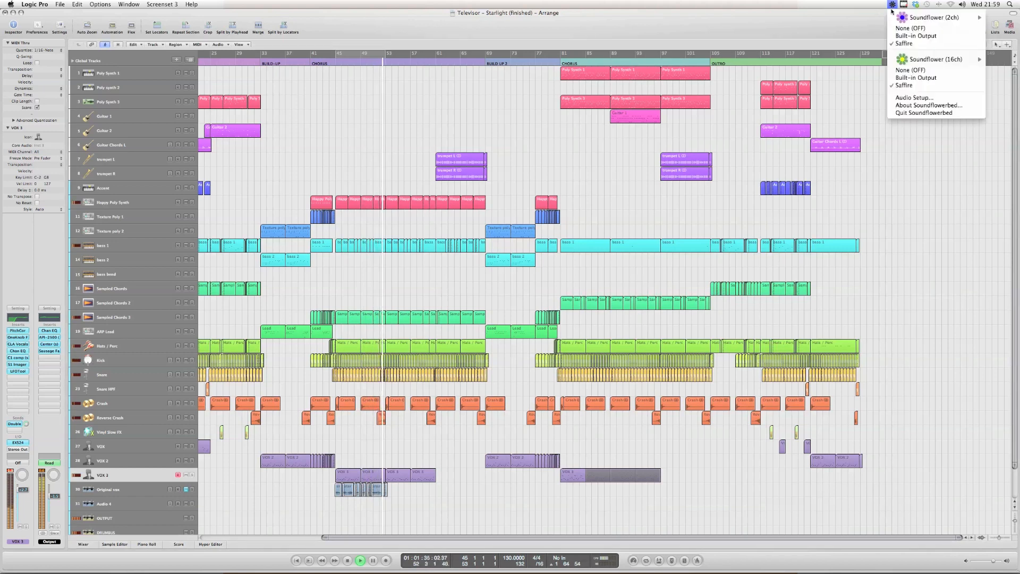
pyautogui.click(908, 43)
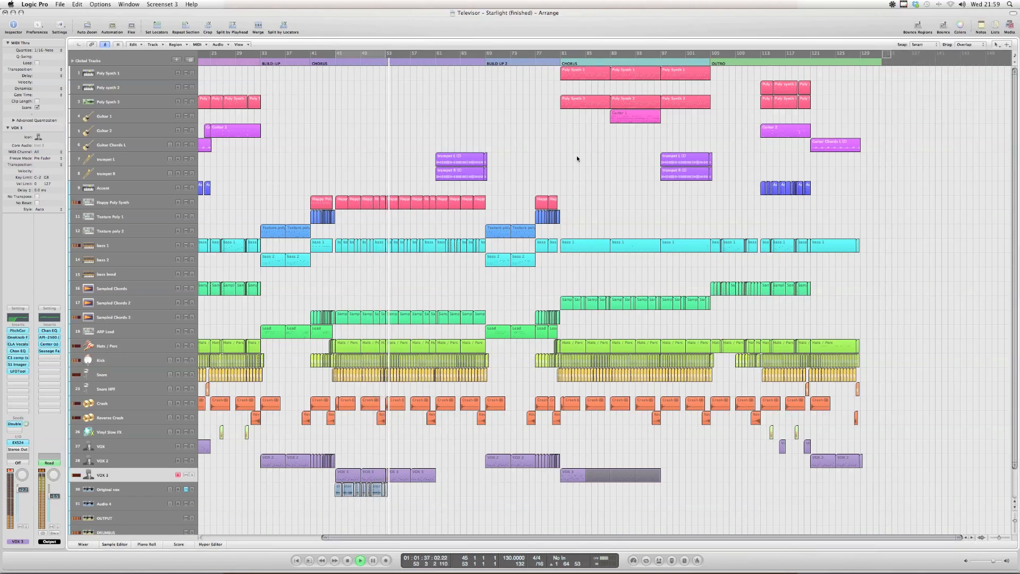